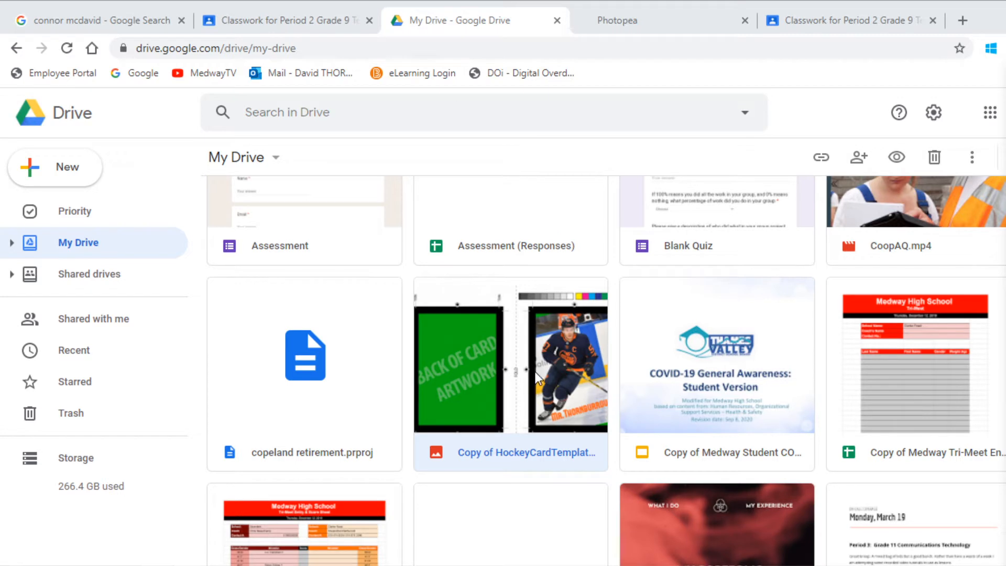
Step: Open the copied hockey card template image from Drive in Photopea
right_click(551, 361)
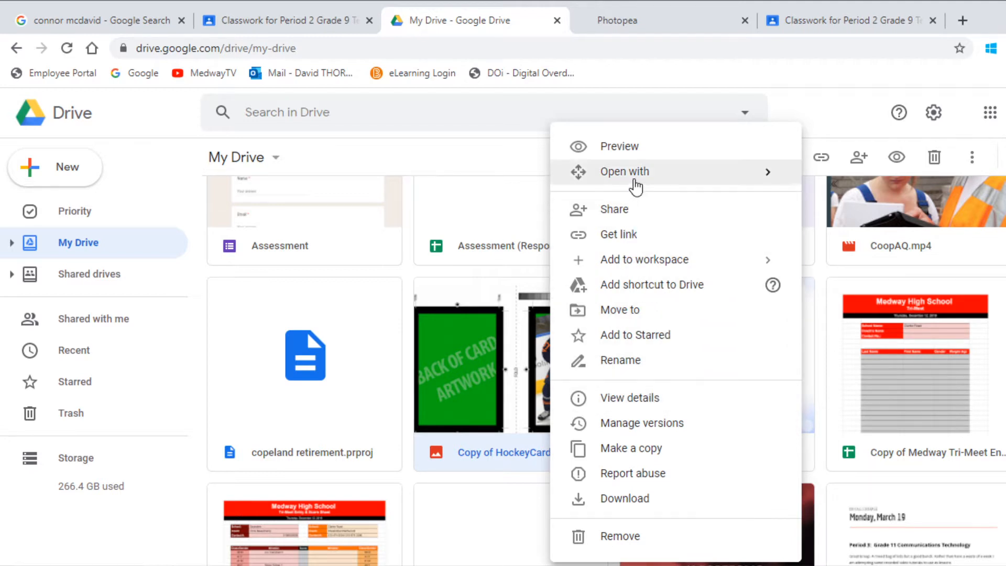
mouse_move(635, 185)
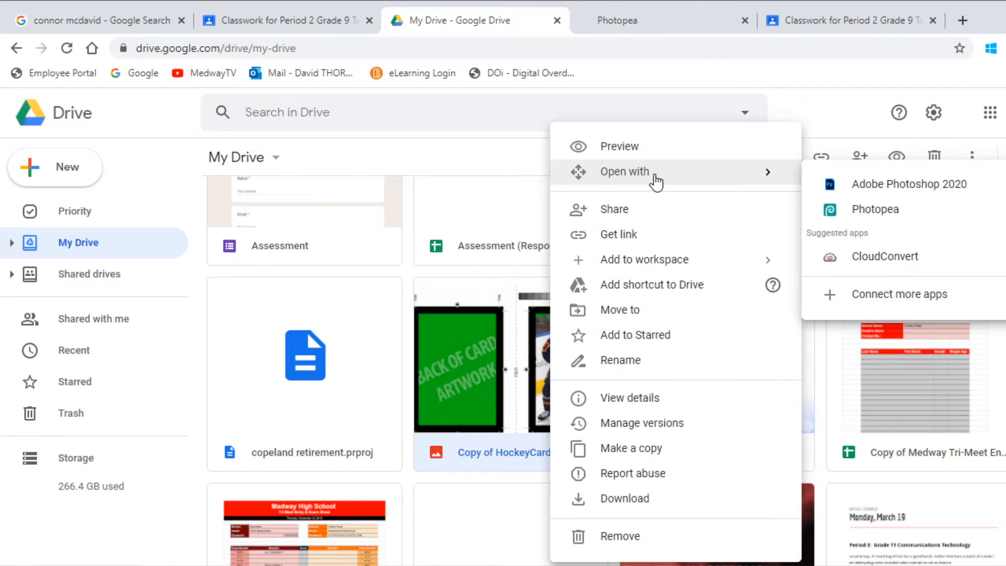
click(878, 213)
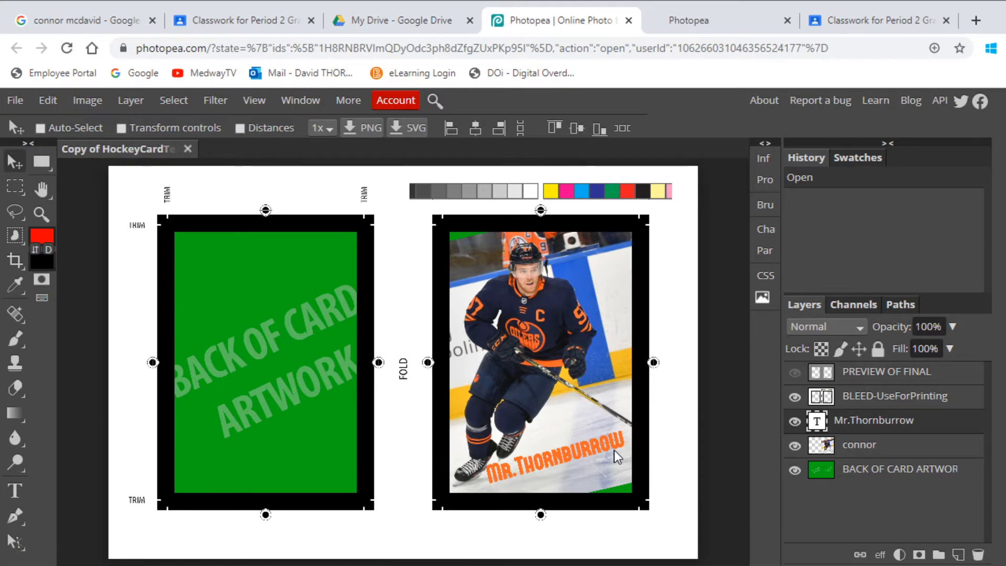
Step: Zoom in on the orange name text on the front of the hockey card
click(44, 214)
drag(595, 471, 628, 485)
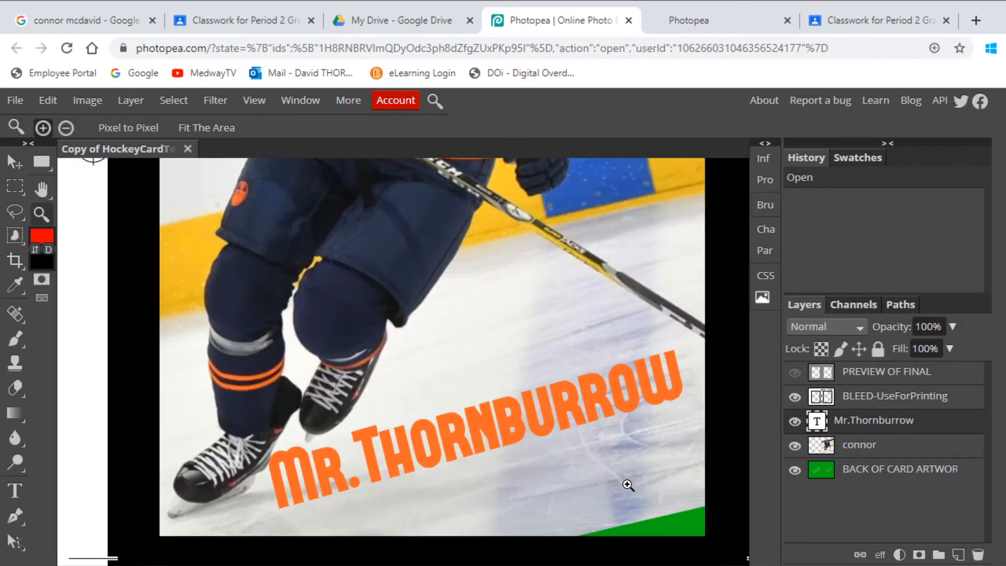
click(640, 487)
alt+click(638, 489)
right_click(900, 423)
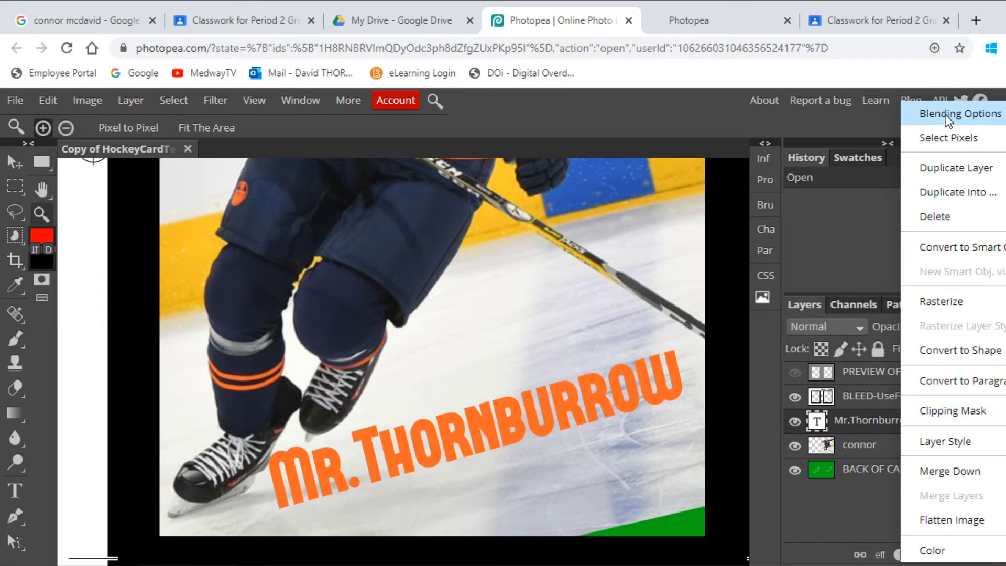
click(639, 114)
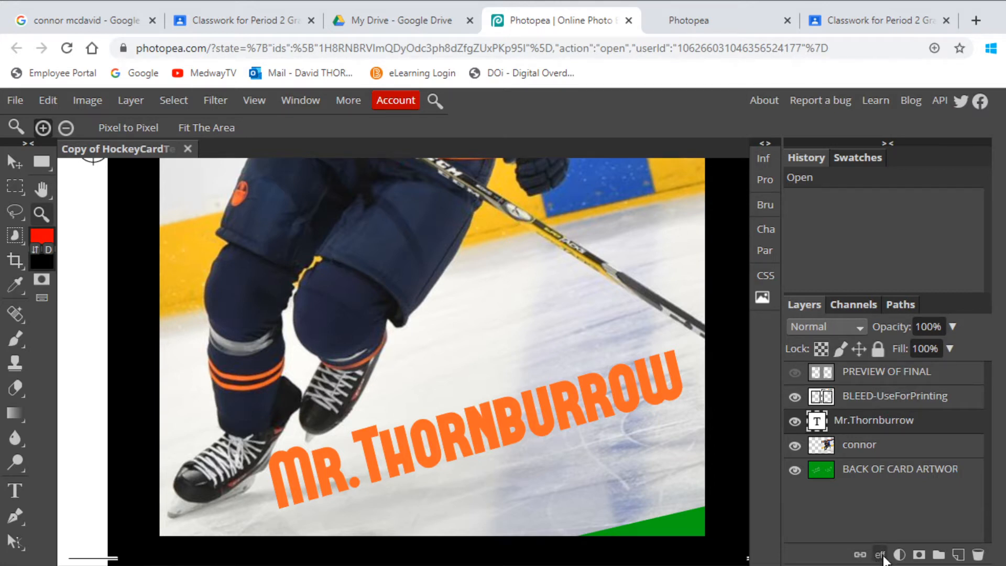
click(882, 555)
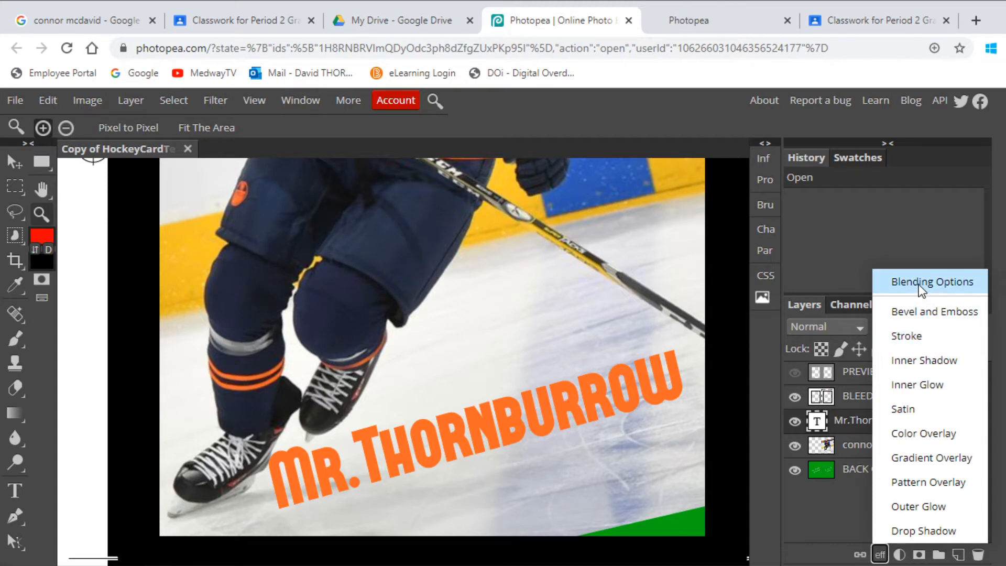
click(894, 288)
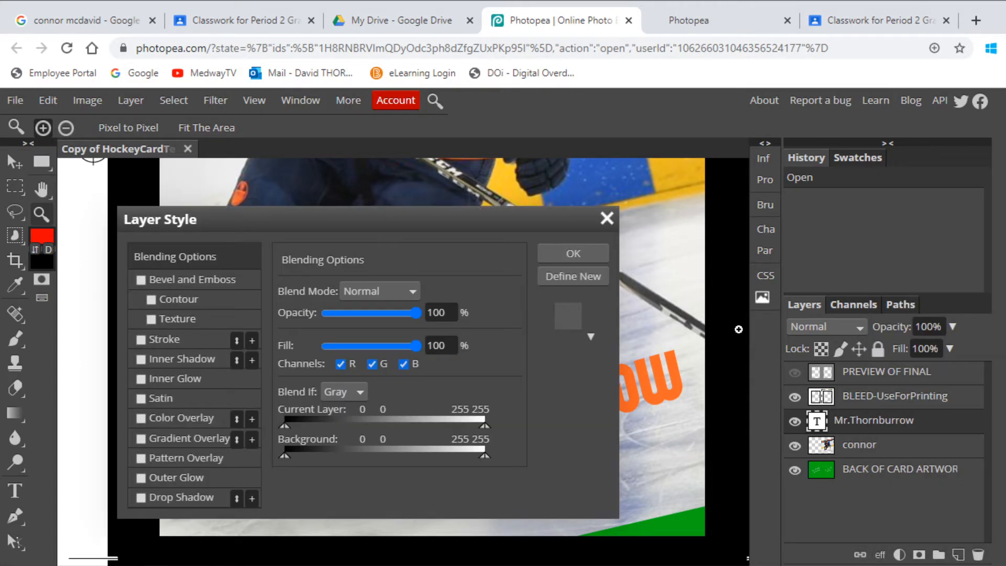
drag(346, 217, 679, 273)
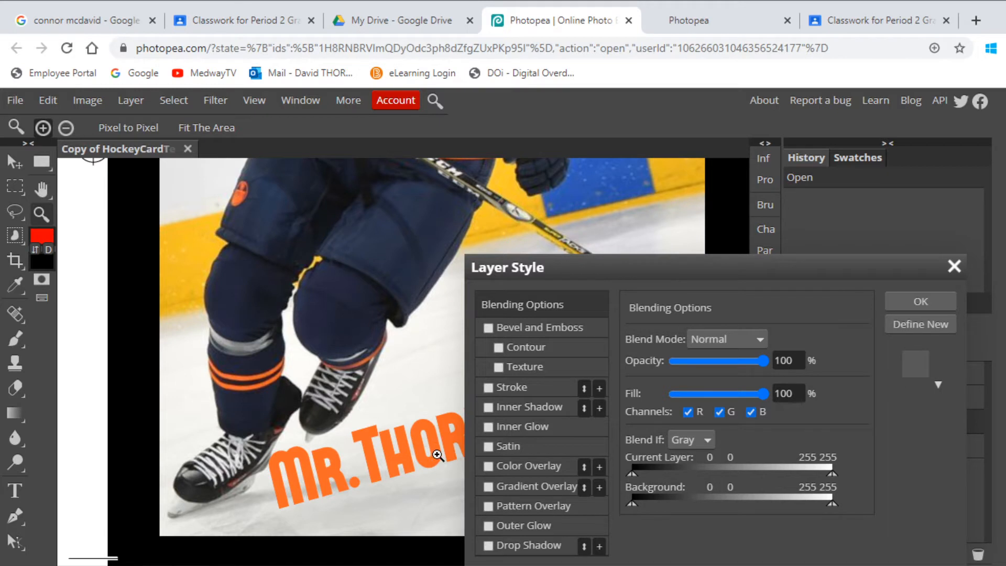
click(954, 266)
Step: Open the layer style blending options for the orange name text layer
click(42, 189)
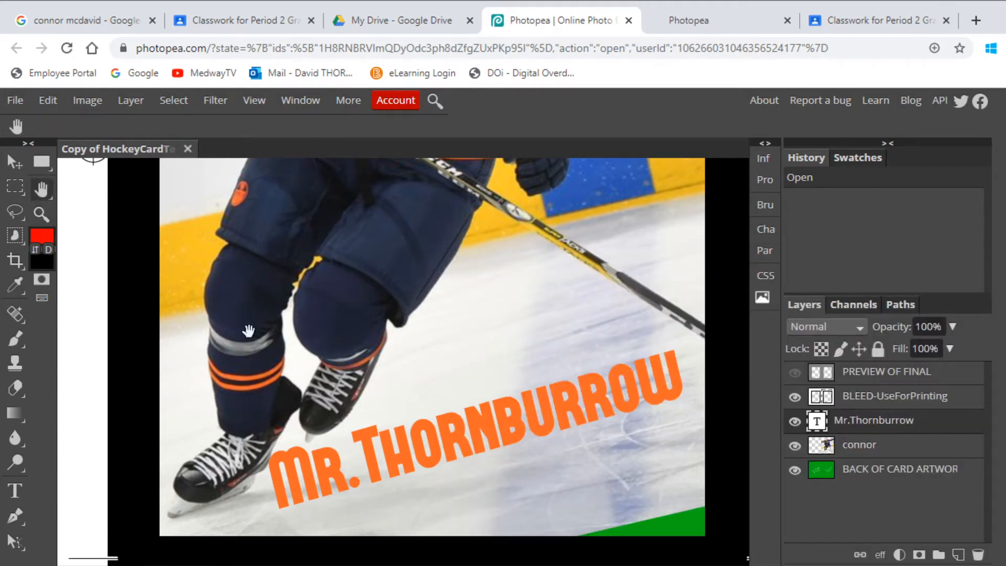
drag(377, 410, 236, 247)
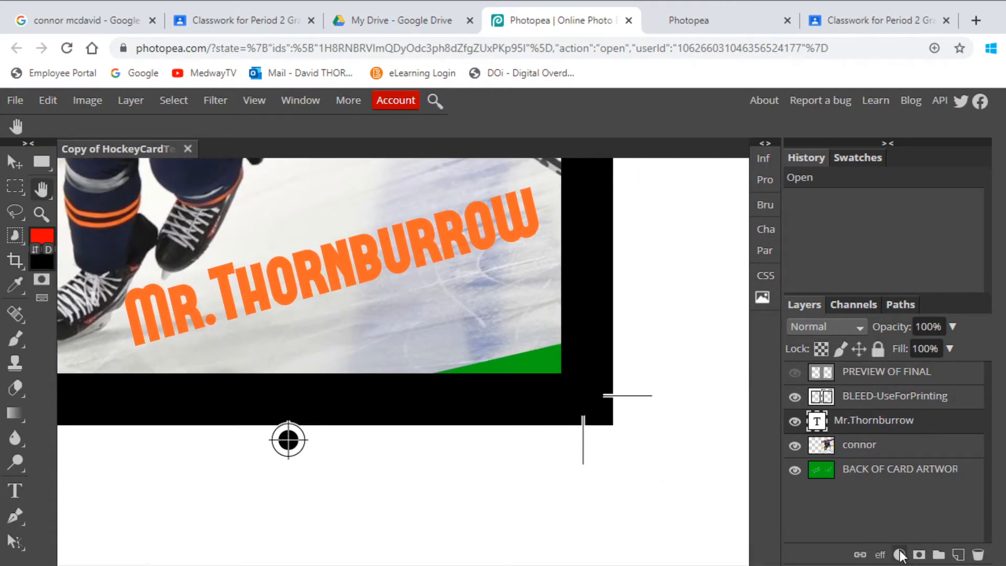
click(881, 555)
click(928, 283)
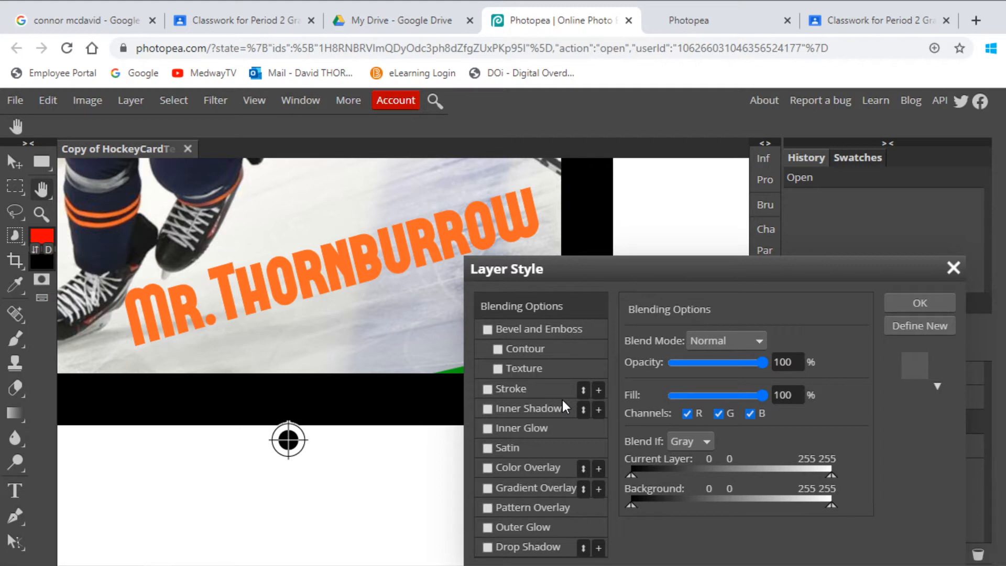
Step: Try a drop shadow on the name text with 51% opacity, 146° angle, 7 px distance and 6 px size
click(527, 549)
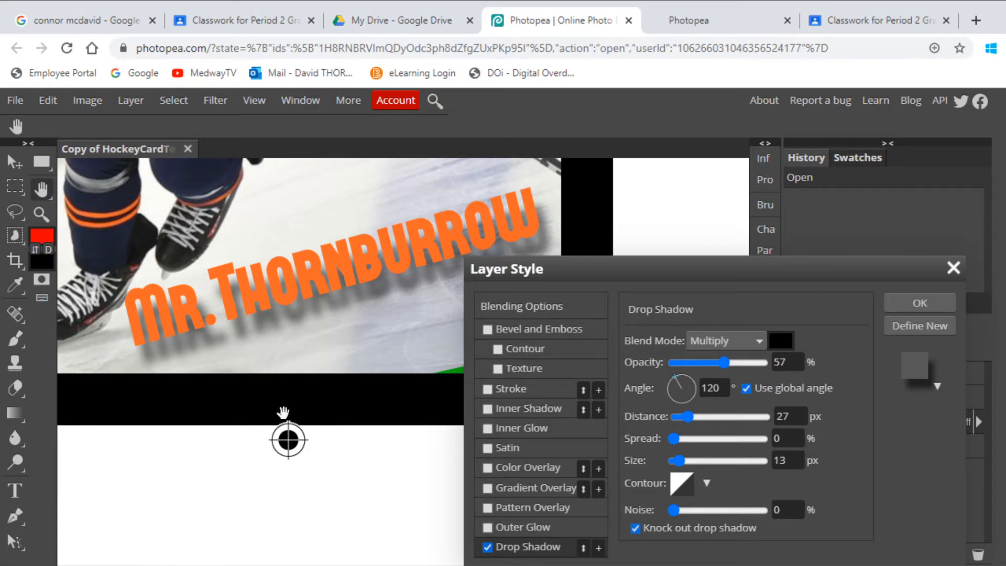
drag(690, 421, 680, 420)
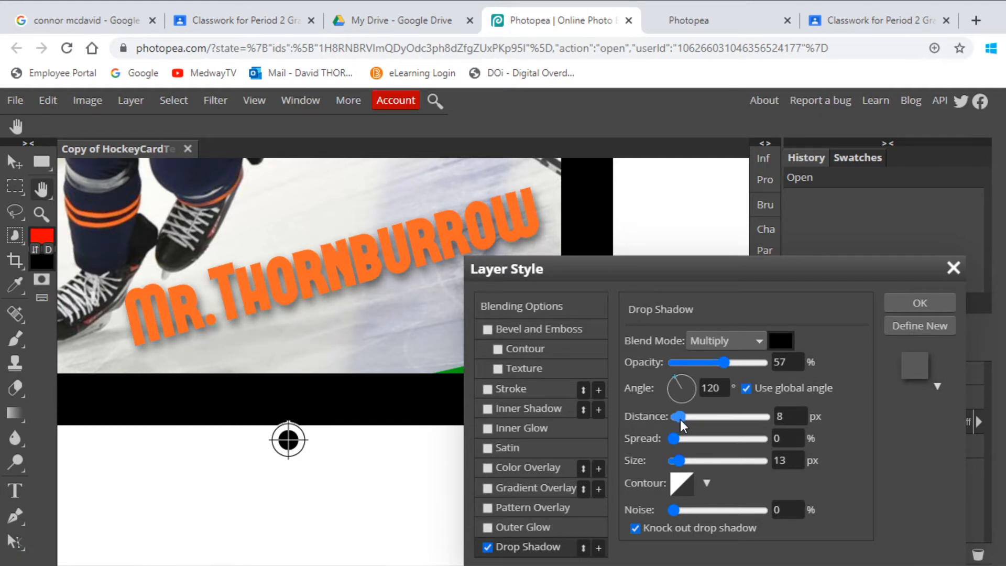
click(669, 379)
click(669, 381)
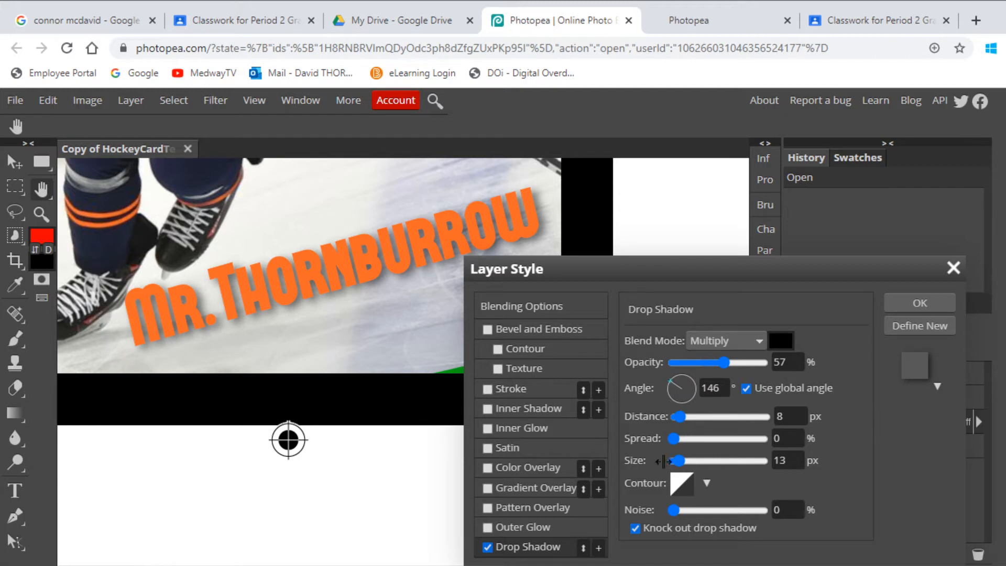
drag(673, 462, 677, 464)
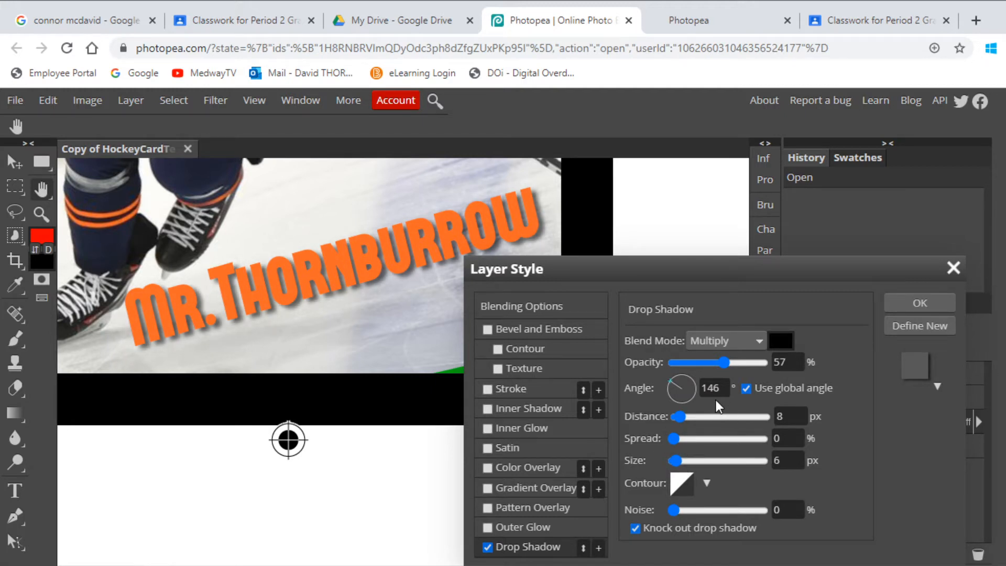
drag(724, 363, 720, 382)
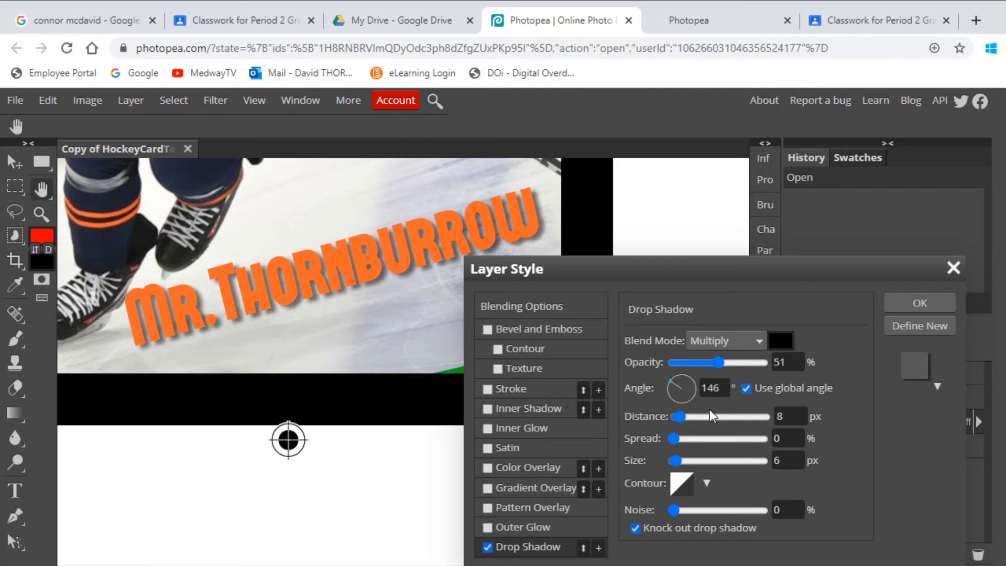
click(681, 419)
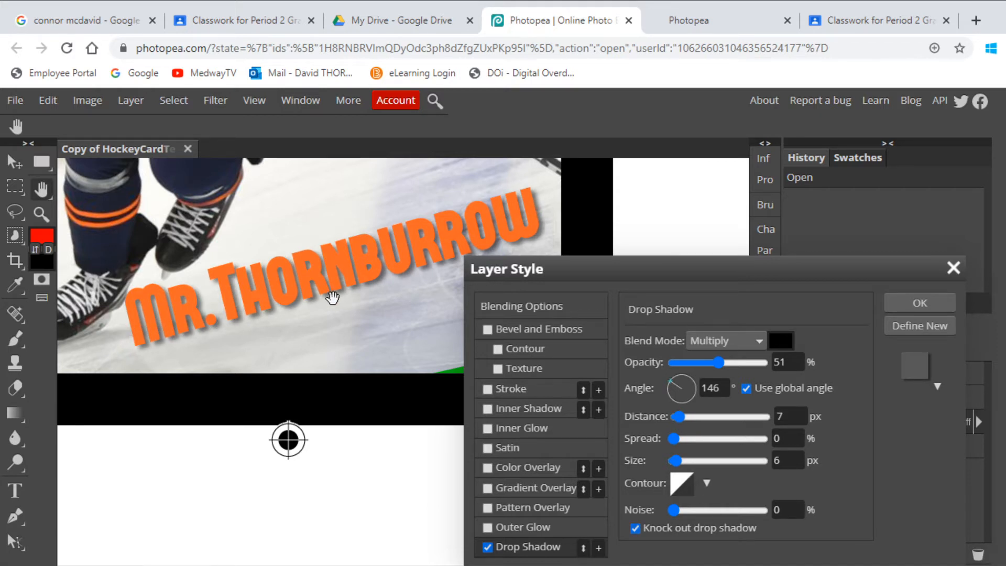
Step: Compare the name text with and without the drop shadow, leaving the shadow switched off
click(488, 548)
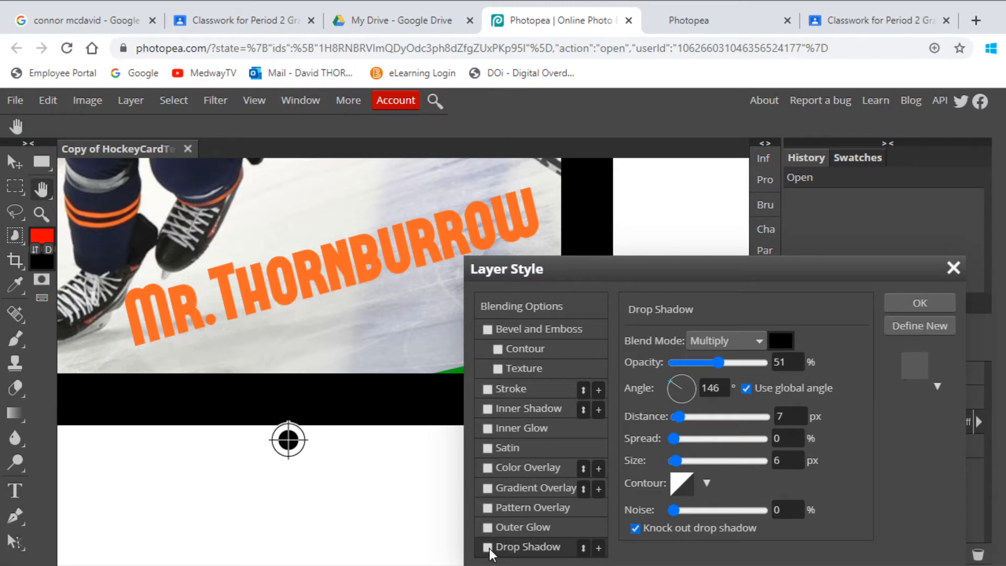
click(488, 547)
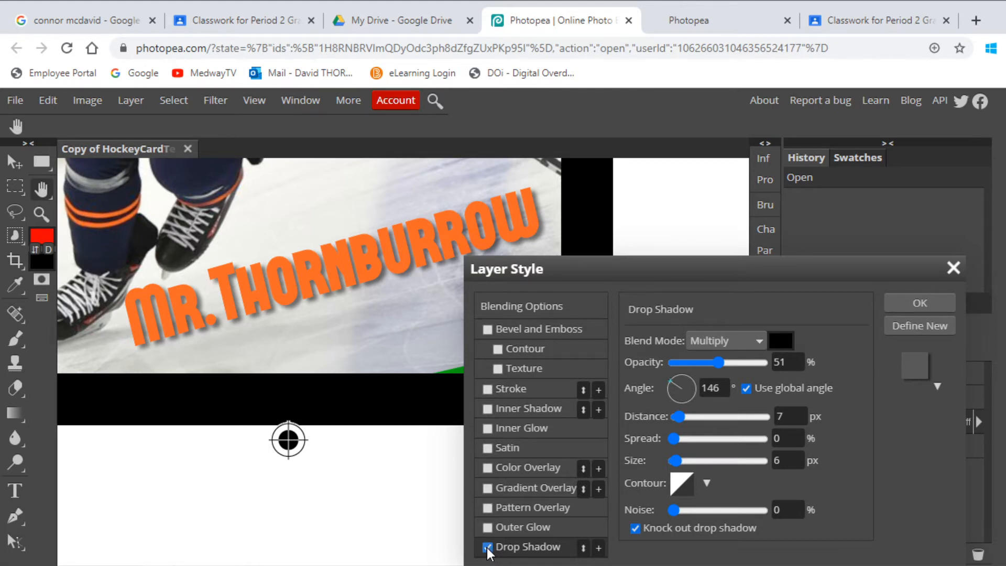
click(488, 548)
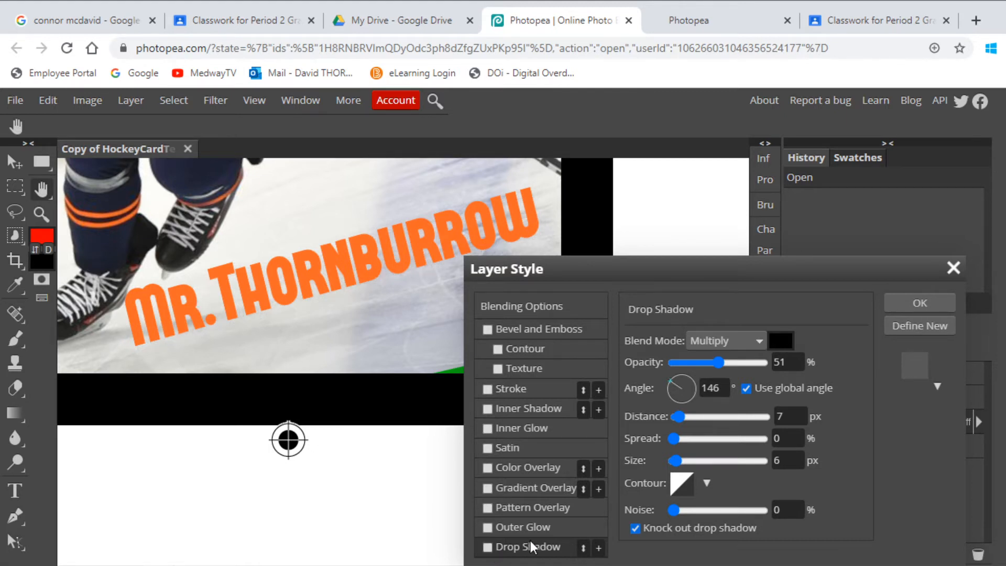
Step: Enable an outer glow on the name text, and set the drop shadow's distance to 67 px and spread to 19%
click(488, 527)
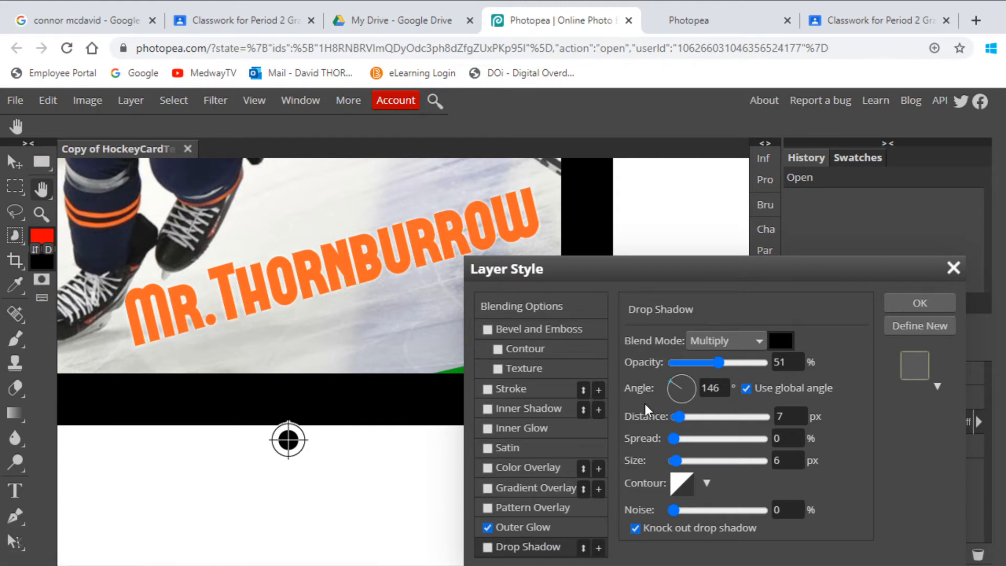
drag(678, 417, 702, 420)
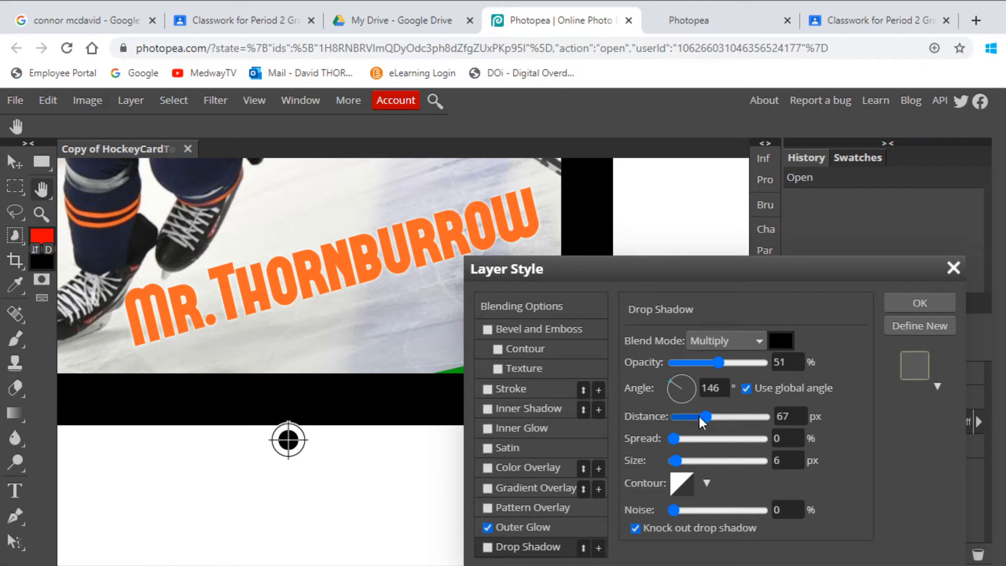
drag(674, 439, 689, 438)
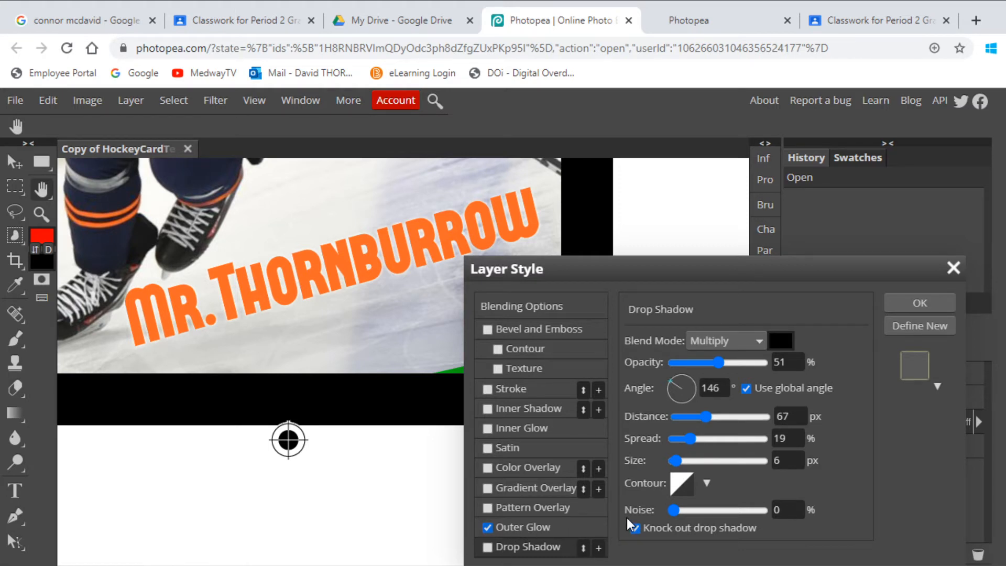
Step: Set the name text's outer glow to 73% opacity and 40 px size
click(513, 528)
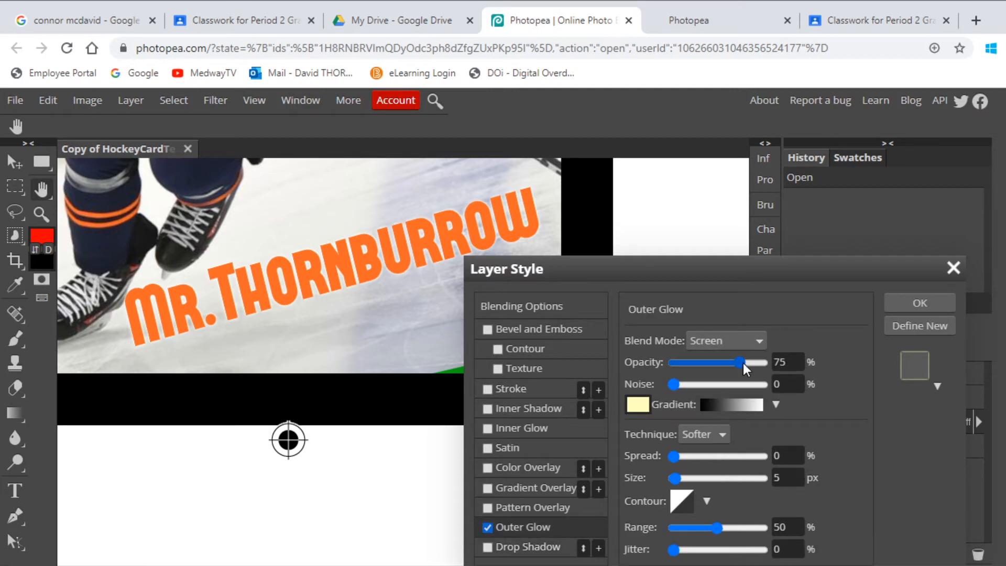
mouse_move(743, 362)
mouse_down()
mouse_move(709, 364)
mouse_move(738, 362)
mouse_up()
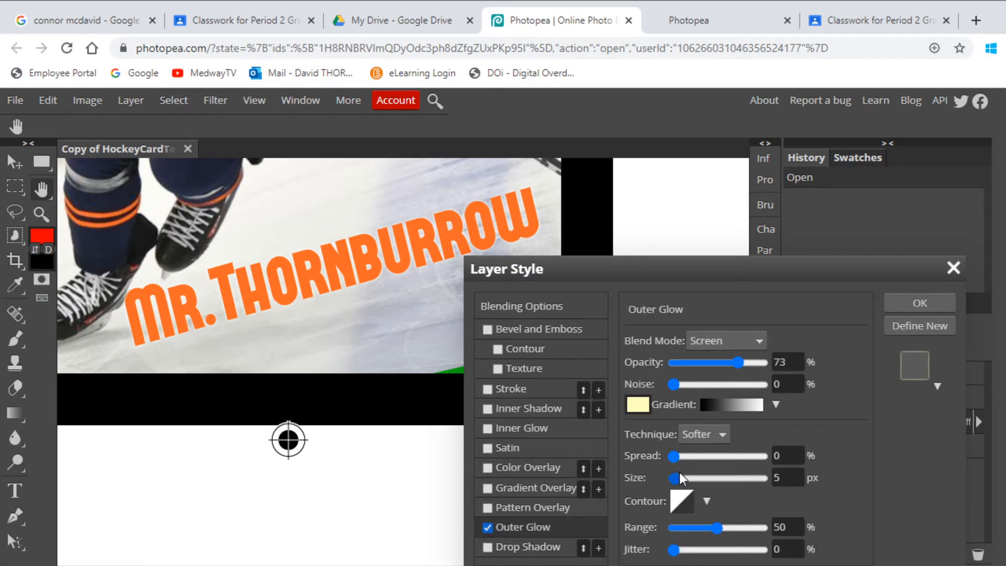
mouse_move(674, 477)
mouse_down()
mouse_move(703, 478)
mouse_move(684, 480)
mouse_move(678, 495)
mouse_move(692, 478)
mouse_up()
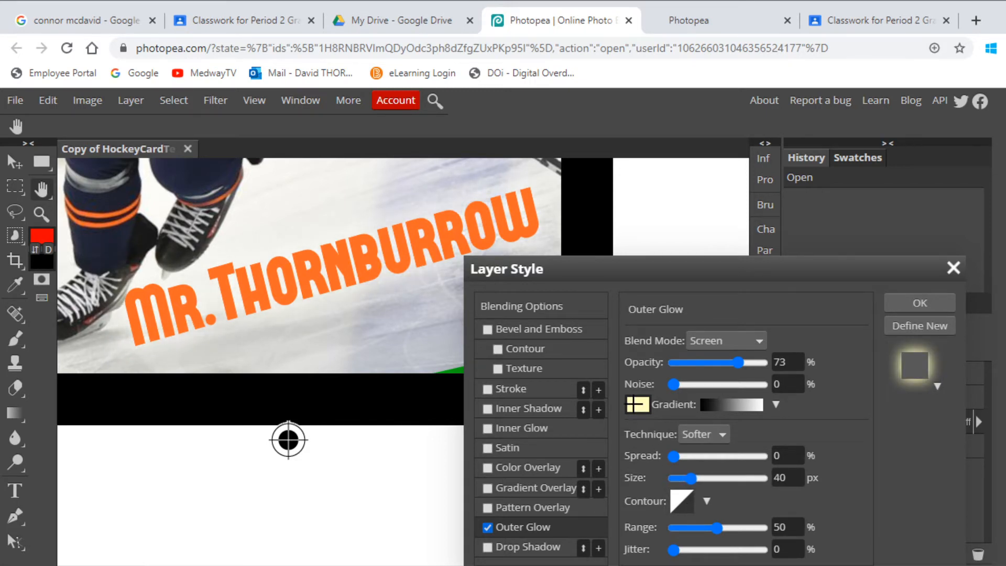
click(637, 404)
drag(272, 489, 246, 559)
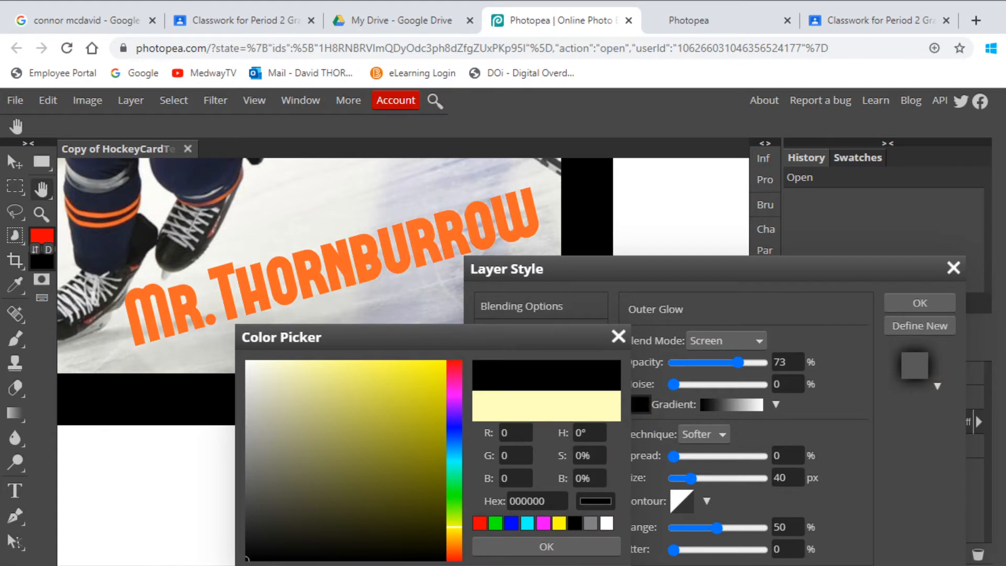
click(618, 337)
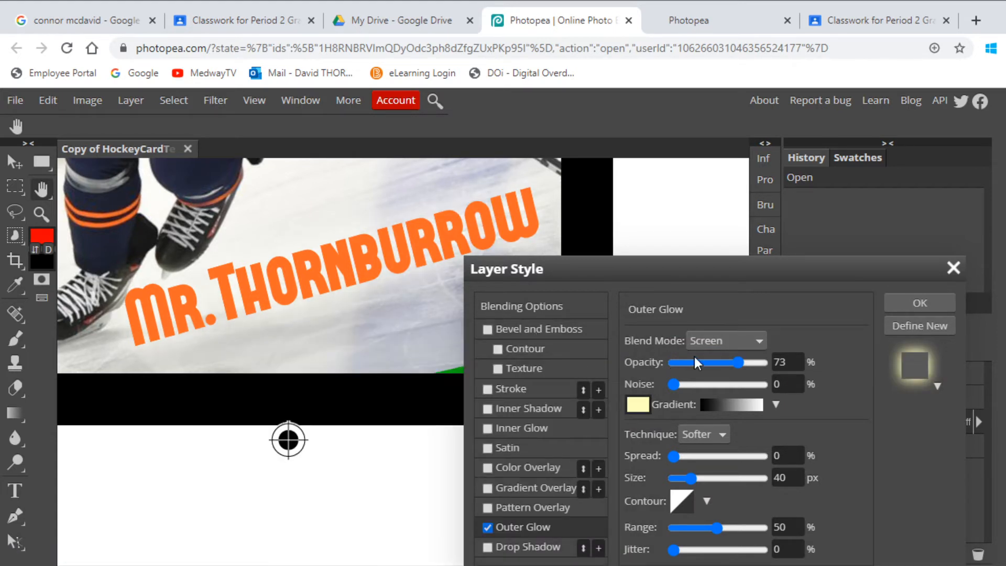
Step: Set the outer glow's blend mode to Multiply, with 71% opacity and 4 px size
click(724, 339)
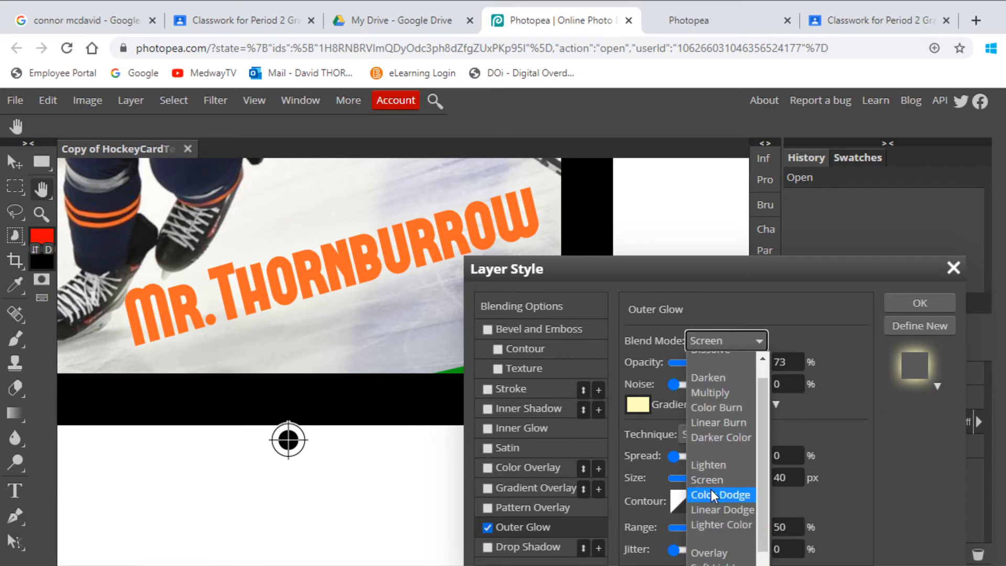
click(719, 392)
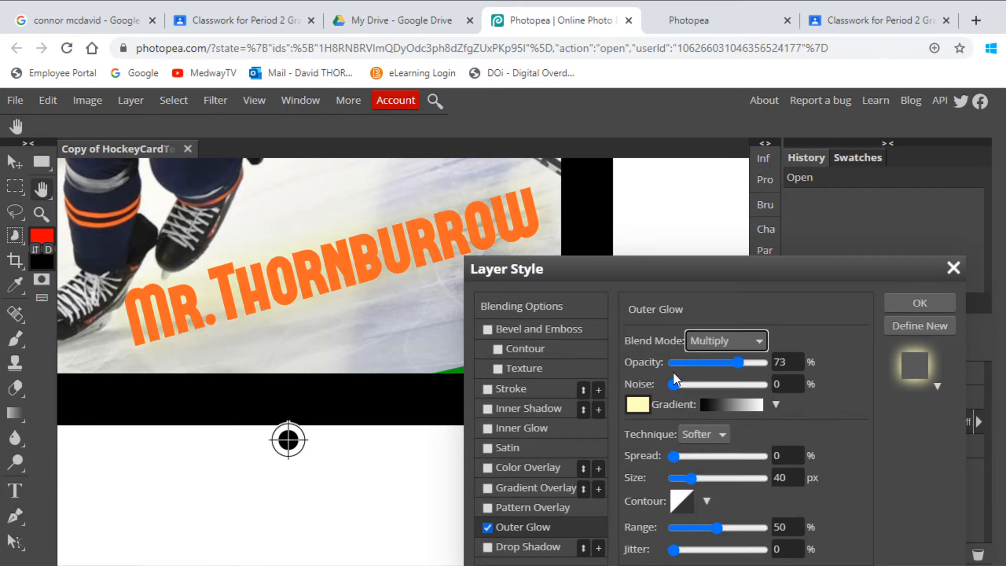
click(738, 363)
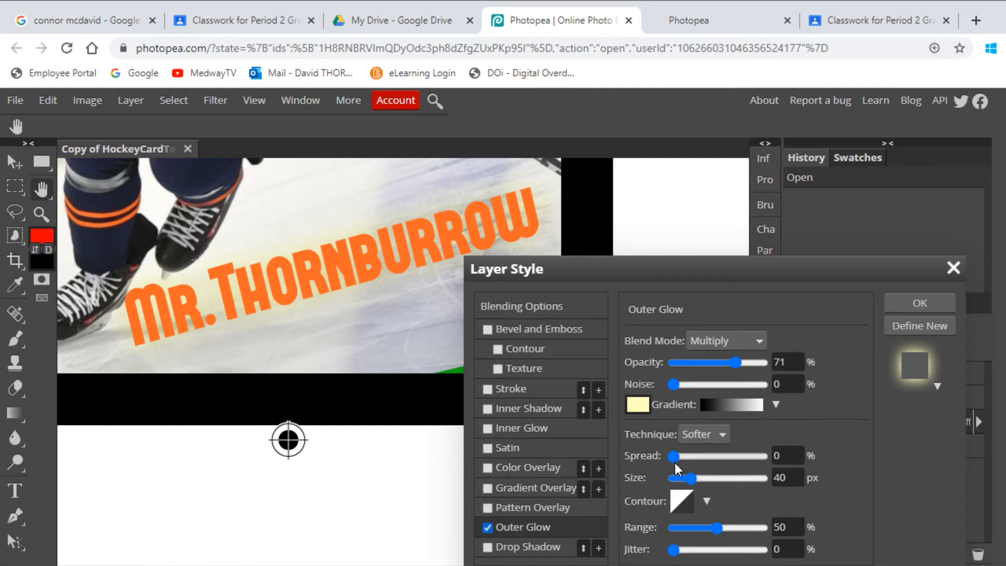
drag(690, 483, 674, 478)
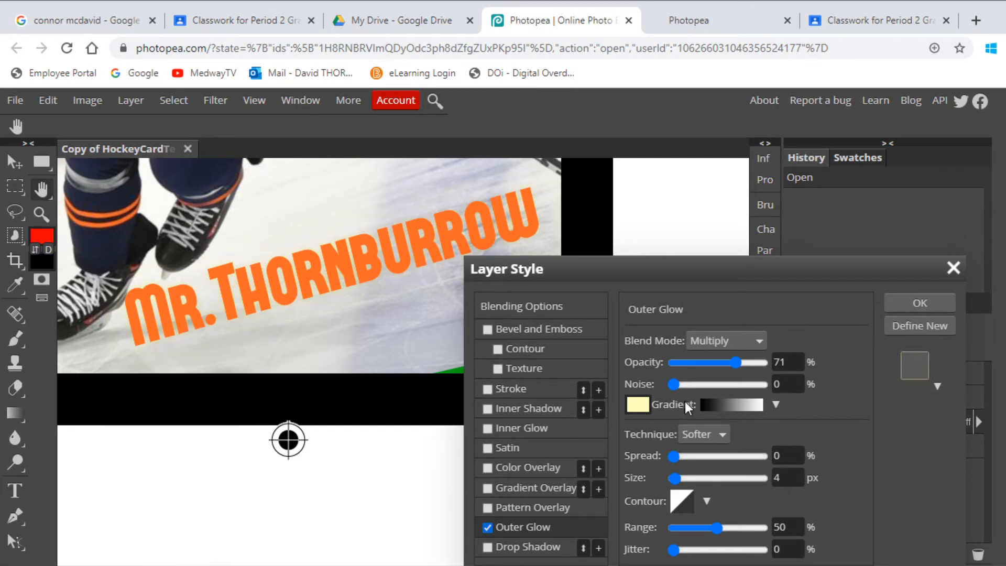
Step: Change the outer glow's color to near-black 030303
click(637, 405)
drag(392, 474, 247, 563)
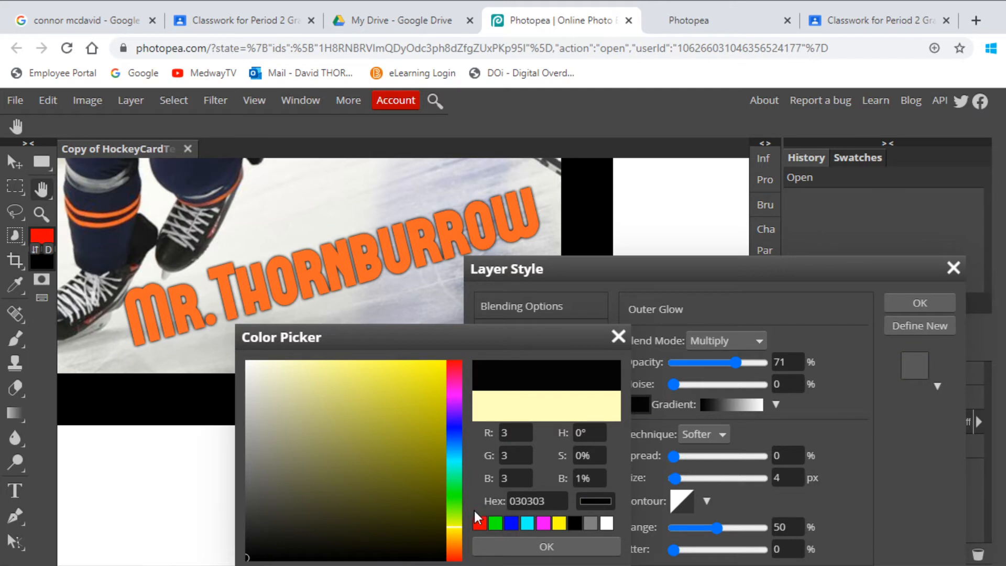
click(524, 545)
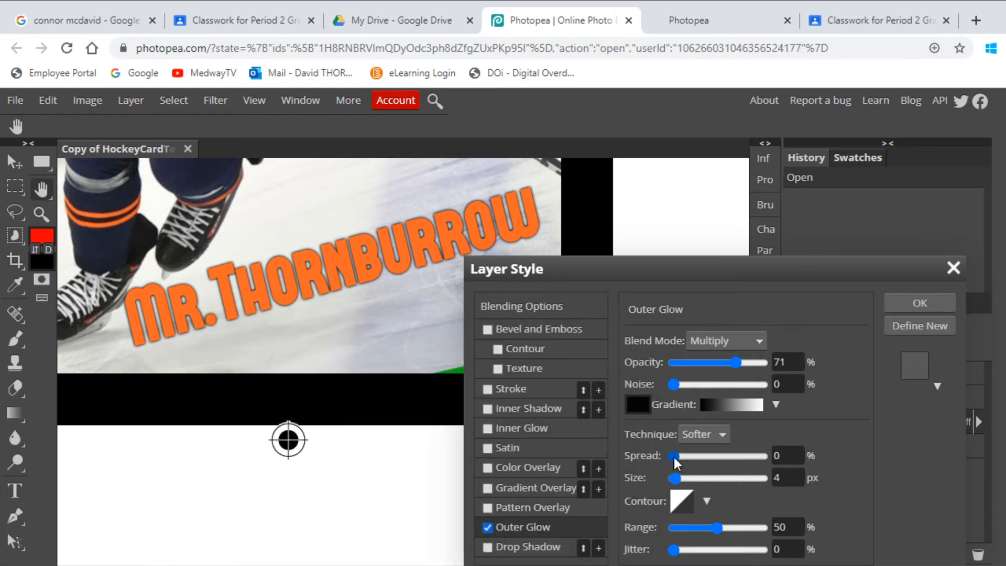
Step: Try a 41% spread and 15 px size on the outer glow in Multiply mode, and turn the glow off
drag(674, 457, 679, 479)
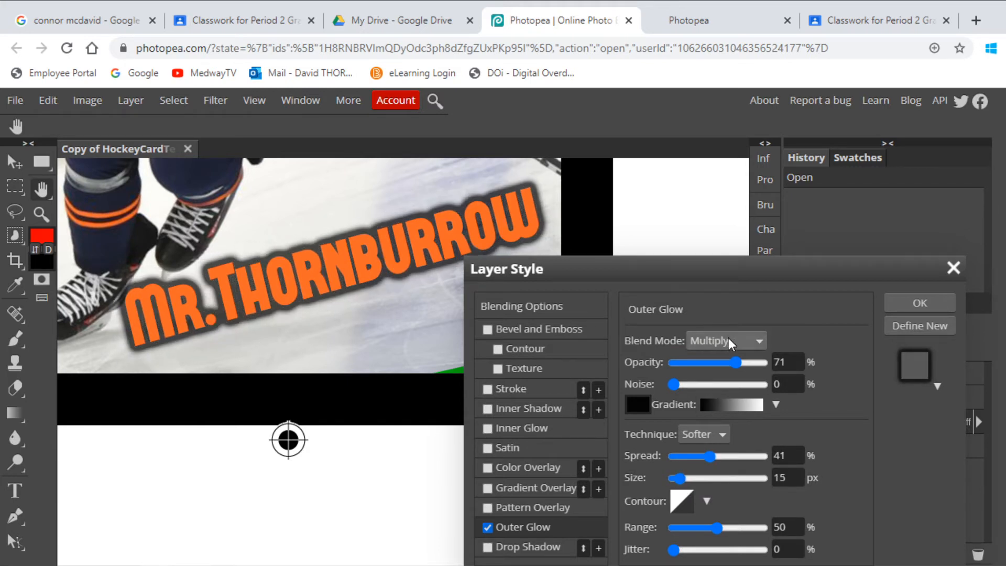
click(713, 340)
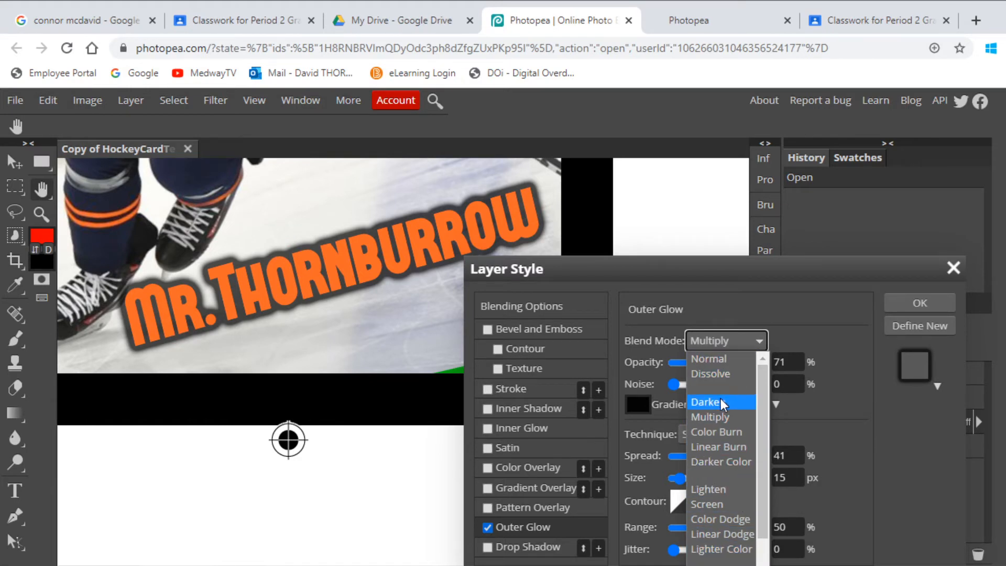
click(721, 417)
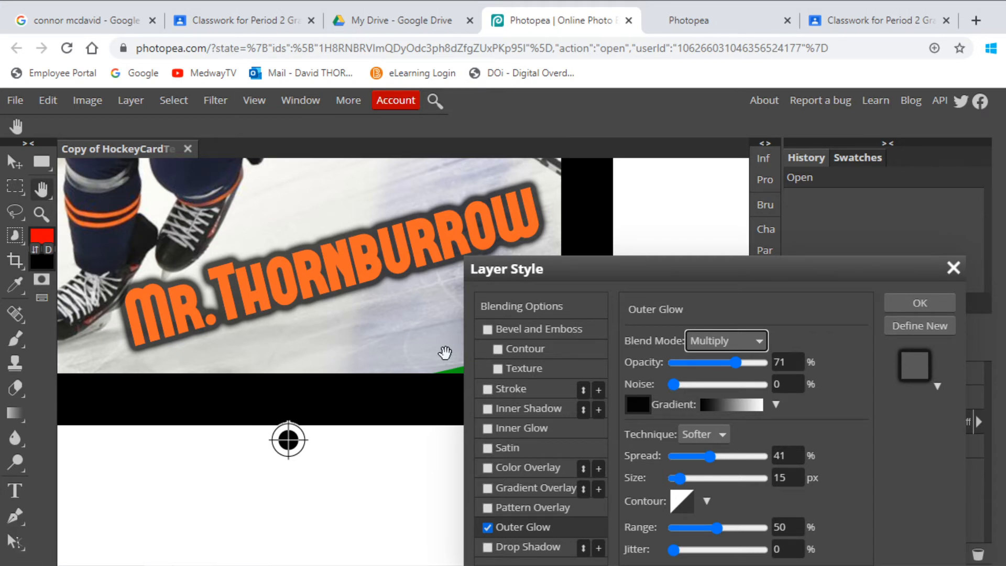
click(486, 527)
Step: Try an inner Bevel and Emboss with the Down direction on the name text, and turn the effect off
click(513, 330)
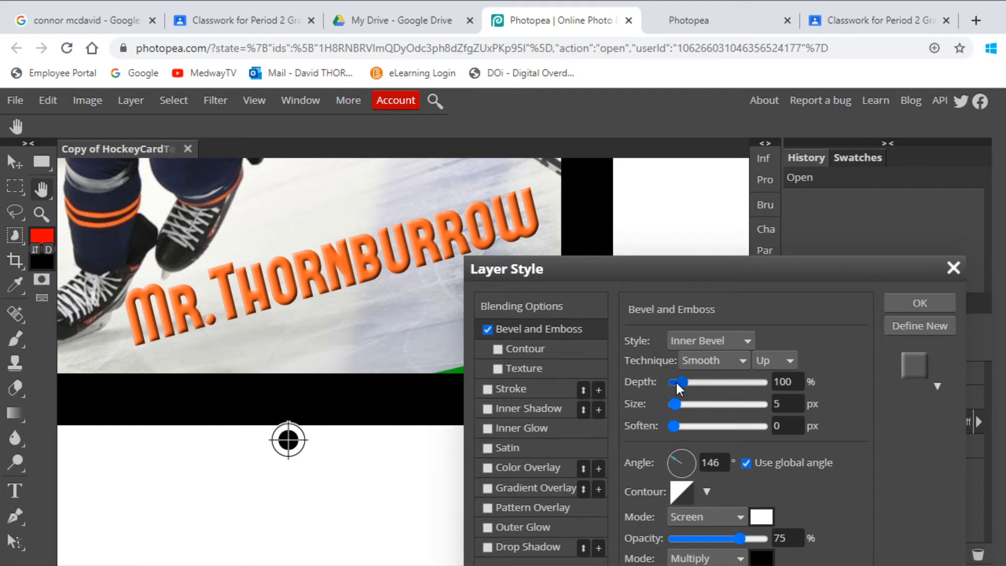
click(788, 362)
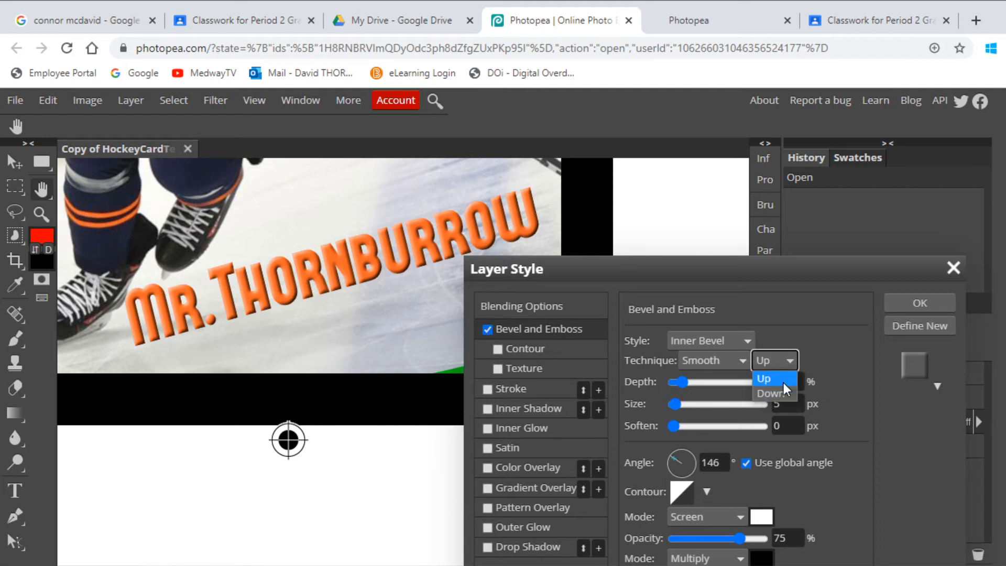
click(780, 393)
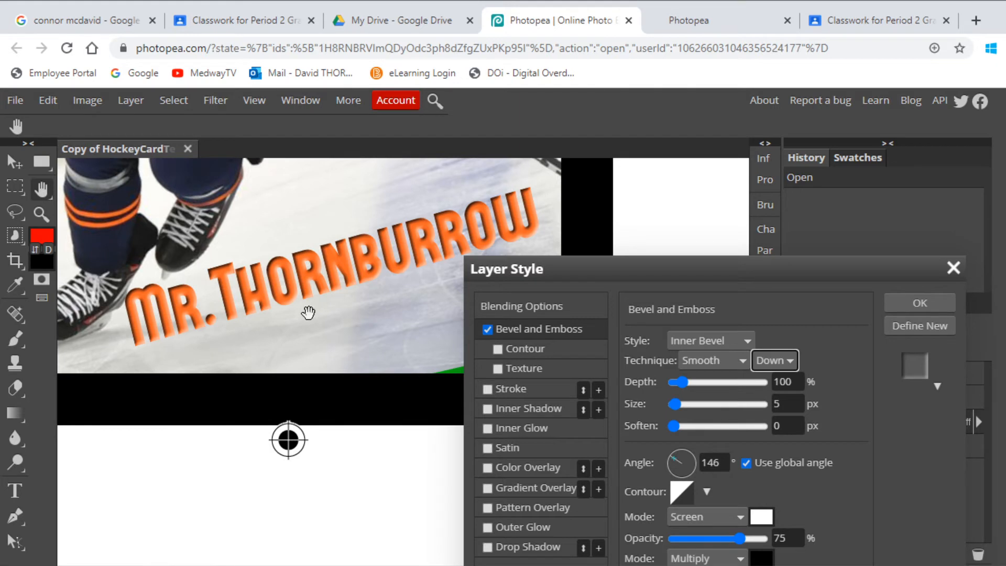
click(488, 330)
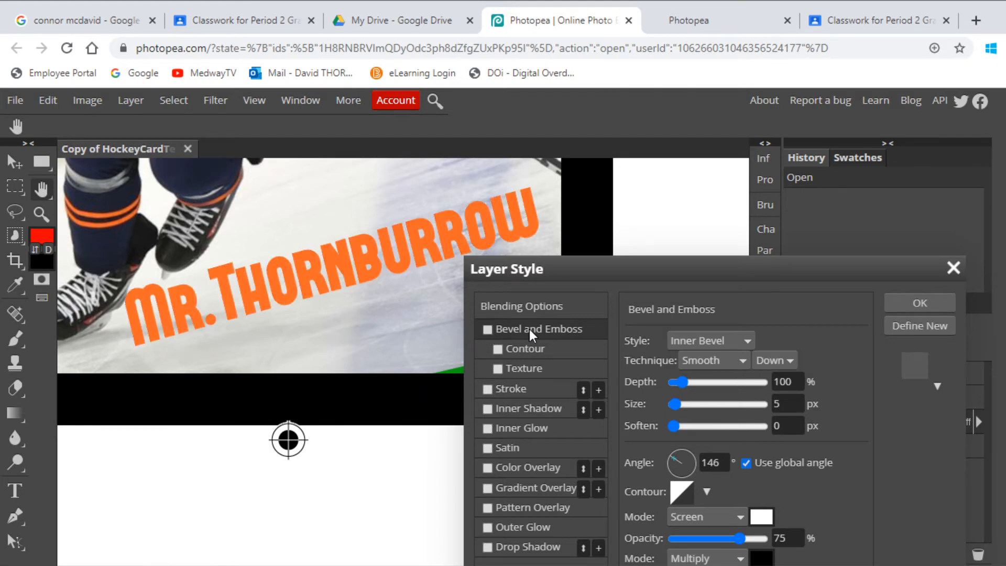
Step: Enable a stroke on the name text and set its color to black 000000
click(514, 391)
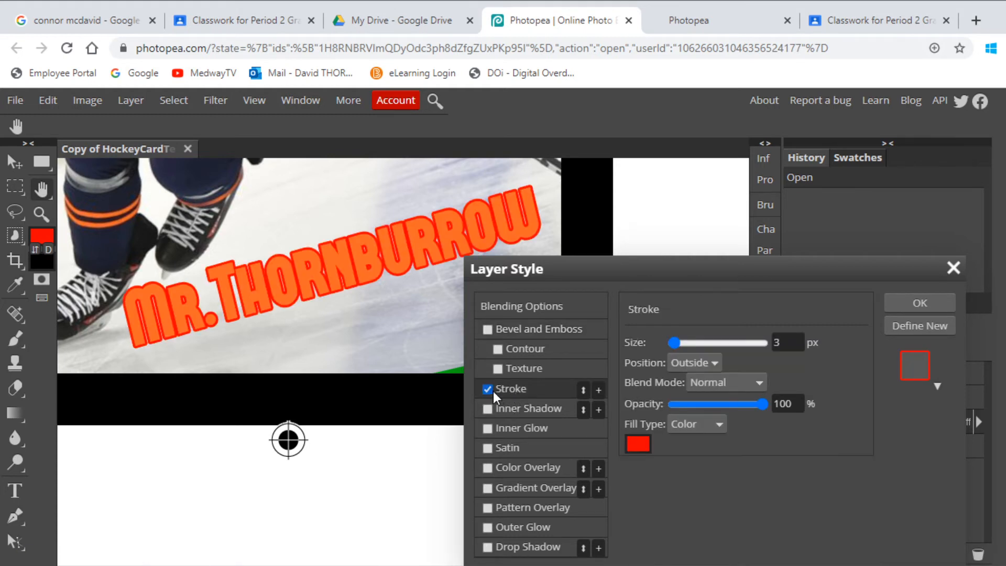
click(638, 443)
click(283, 536)
click(253, 562)
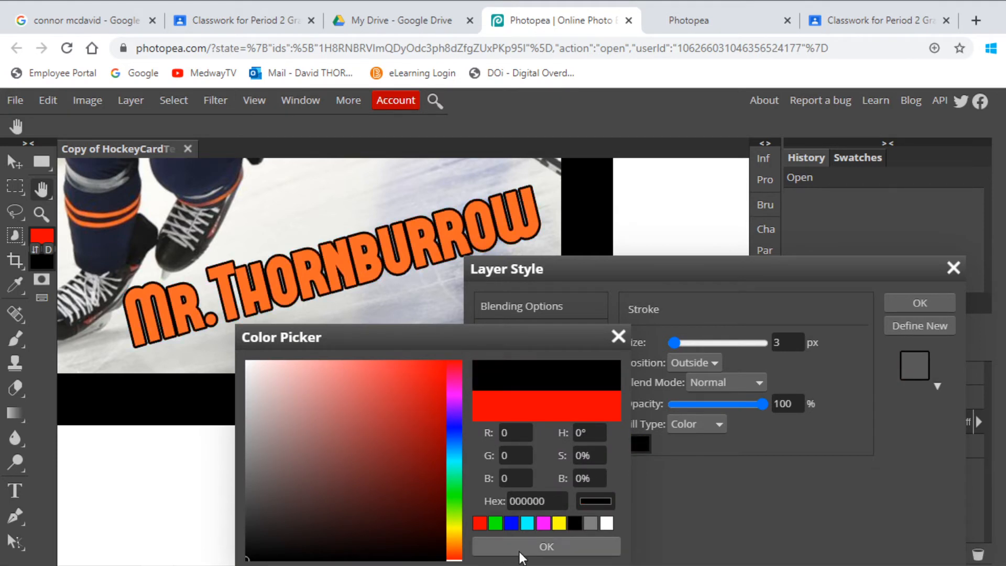
click(546, 547)
Step: Try a 7 px stroke positioned Inside, and set the stroke to 2 px size with the Outside position
mouse_move(674, 343)
mouse_down()
mouse_move(684, 352)
mouse_move(676, 355)
mouse_up()
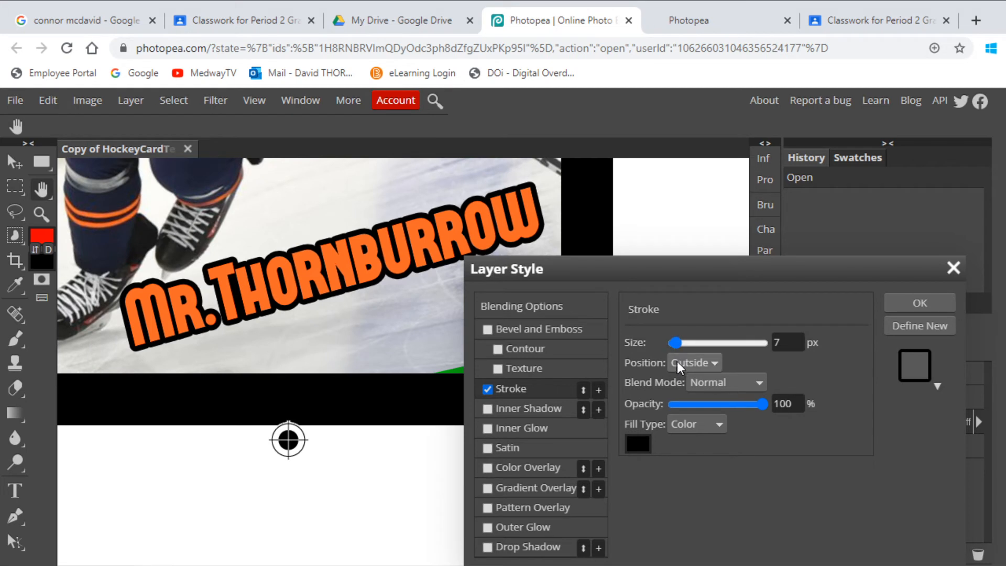
click(690, 364)
click(690, 381)
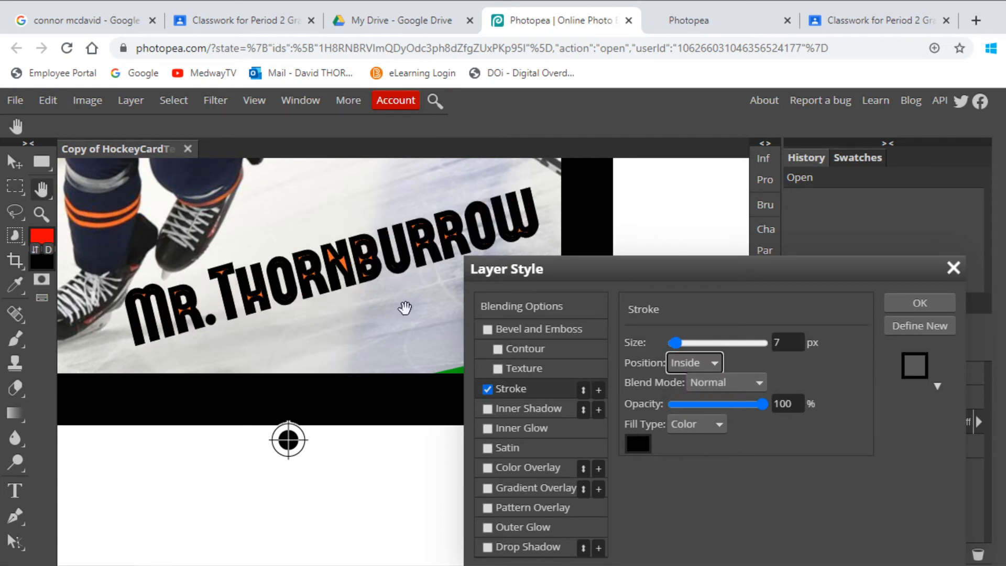
click(691, 362)
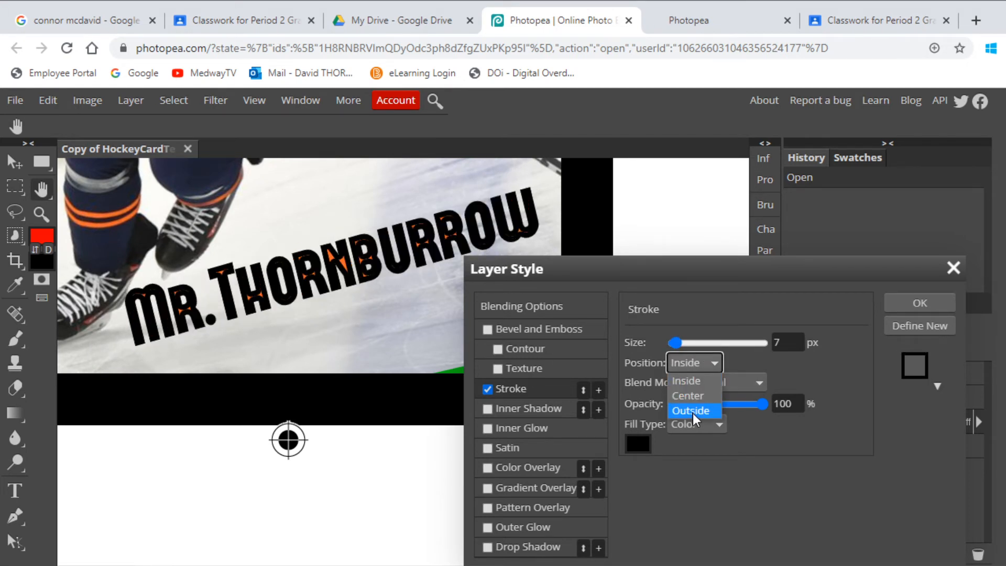
click(692, 411)
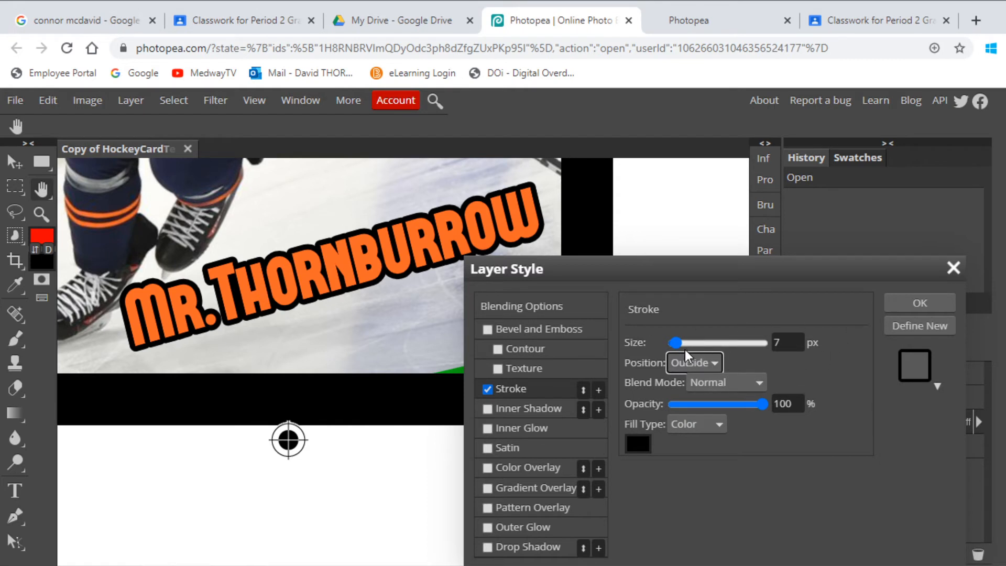
drag(675, 340, 674, 342)
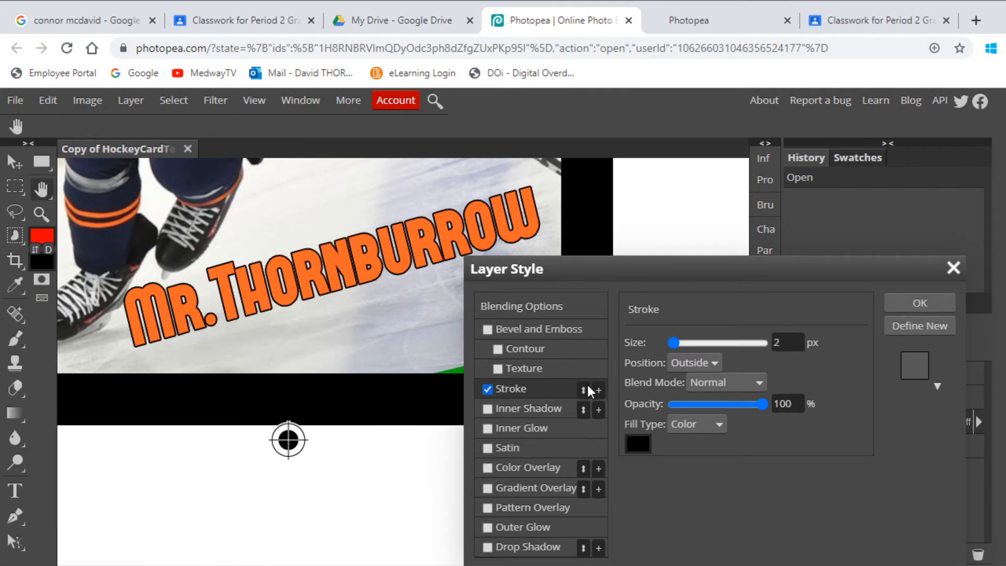
Step: Enable the drop shadow with a distance of 8 px, and apply the layer style to the name text
click(517, 548)
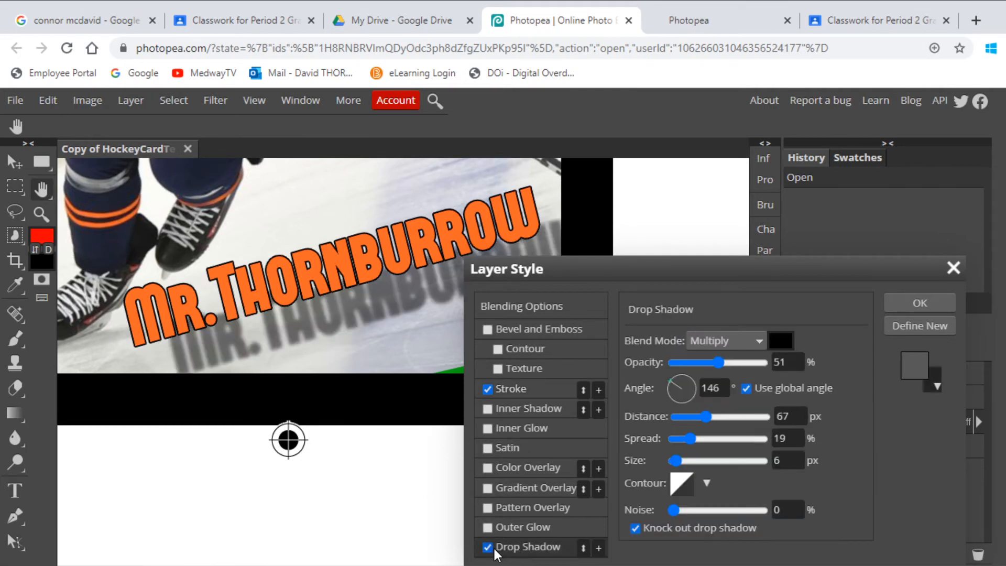
drag(705, 417, 681, 425)
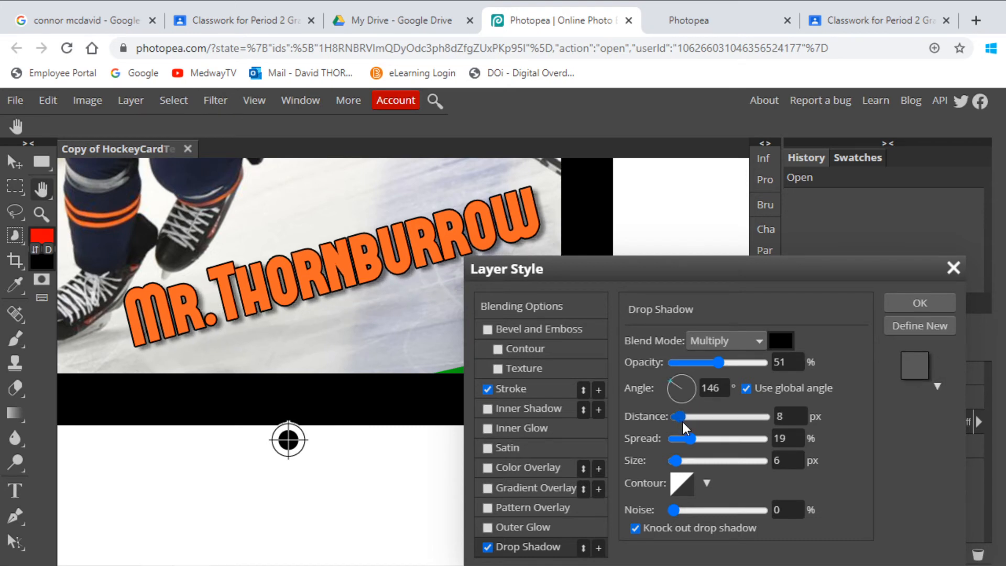
click(920, 304)
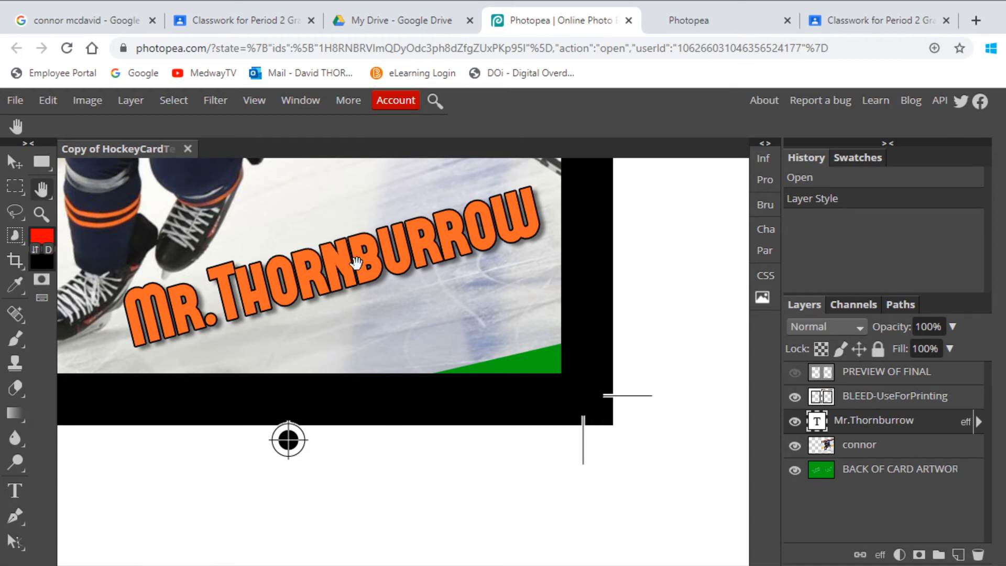
Step: Try the Arc and Shell Lower warp styles on the name text, and cancel the warp
drag(309, 265, 336, 436)
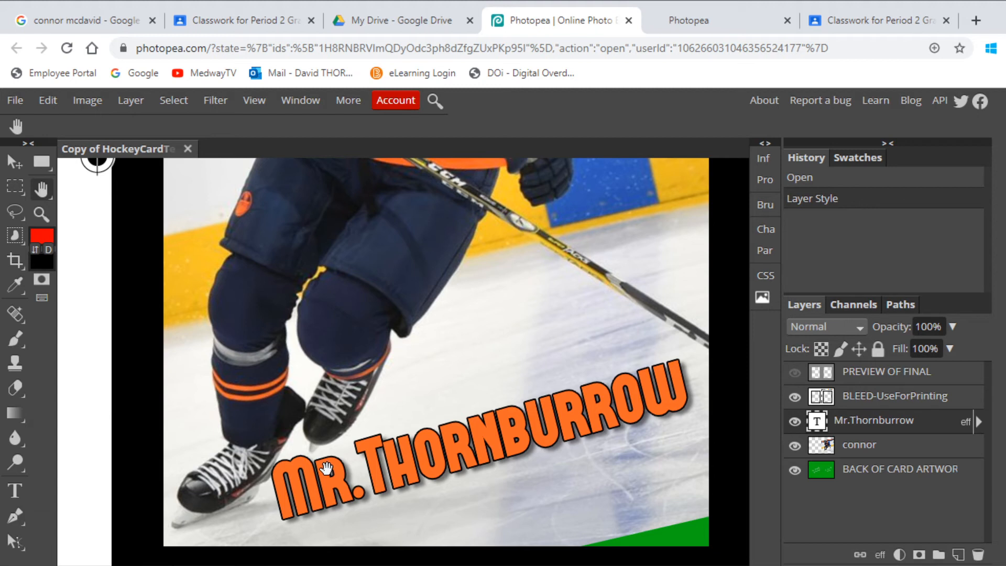
click(16, 491)
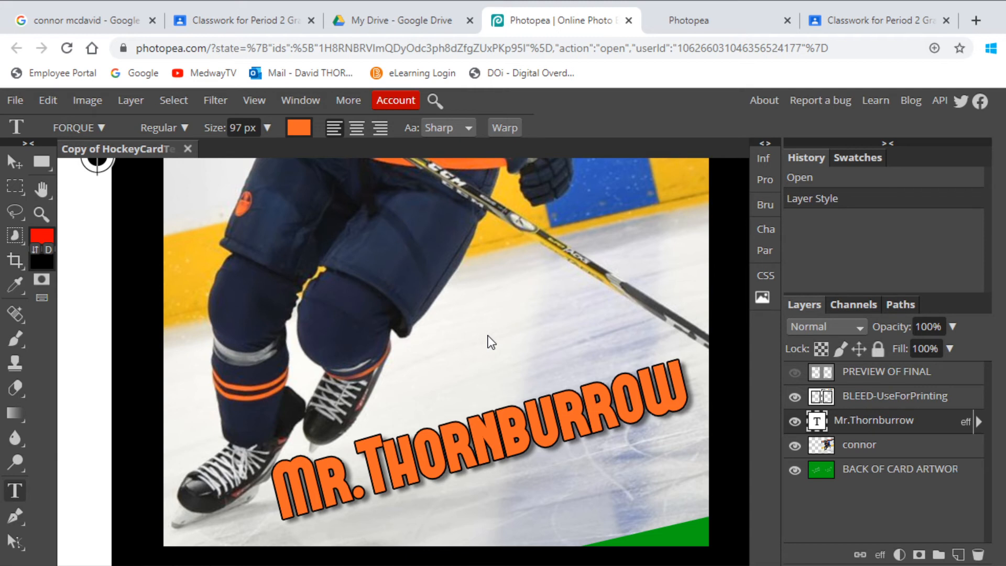
click(502, 129)
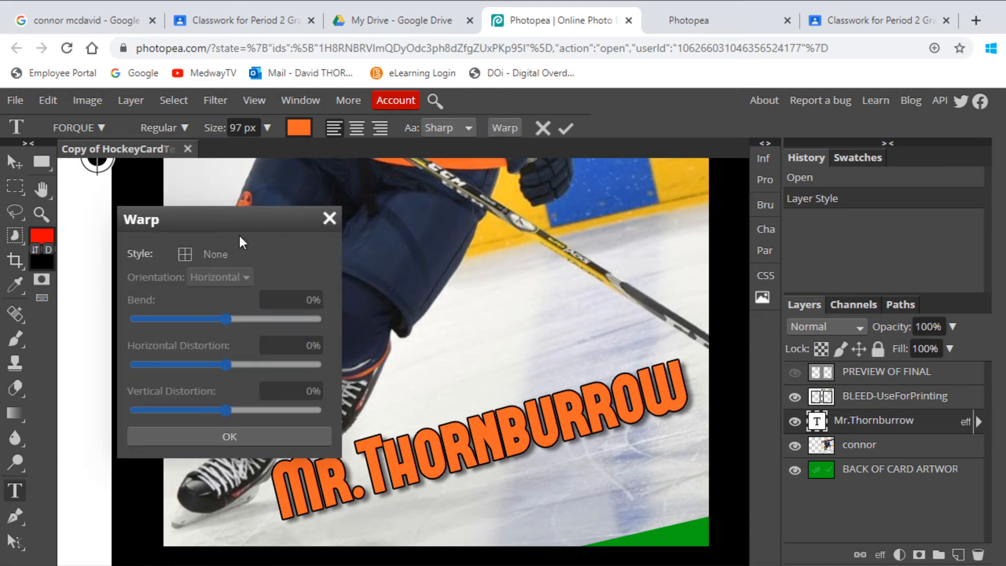
drag(236, 218, 234, 161)
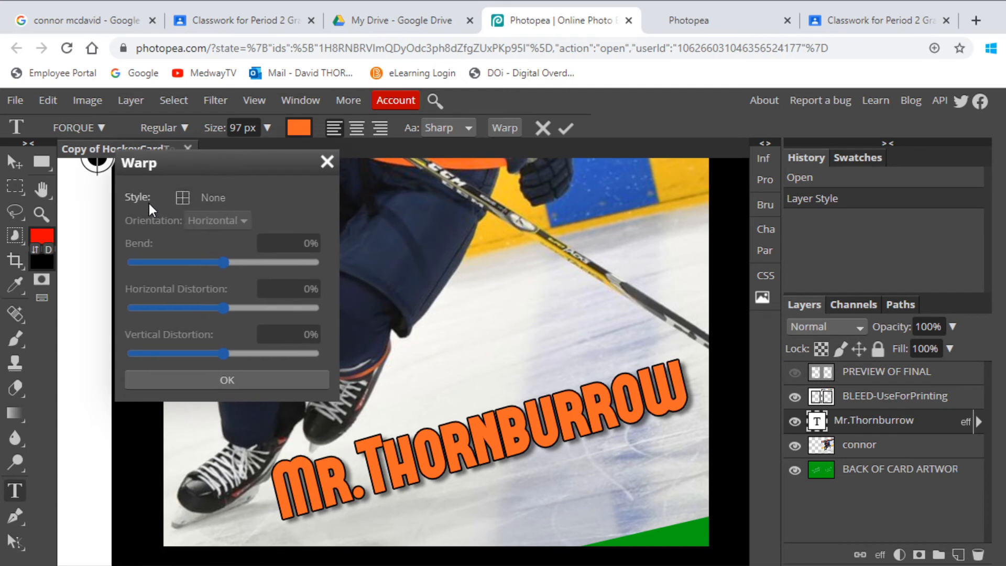
click(212, 200)
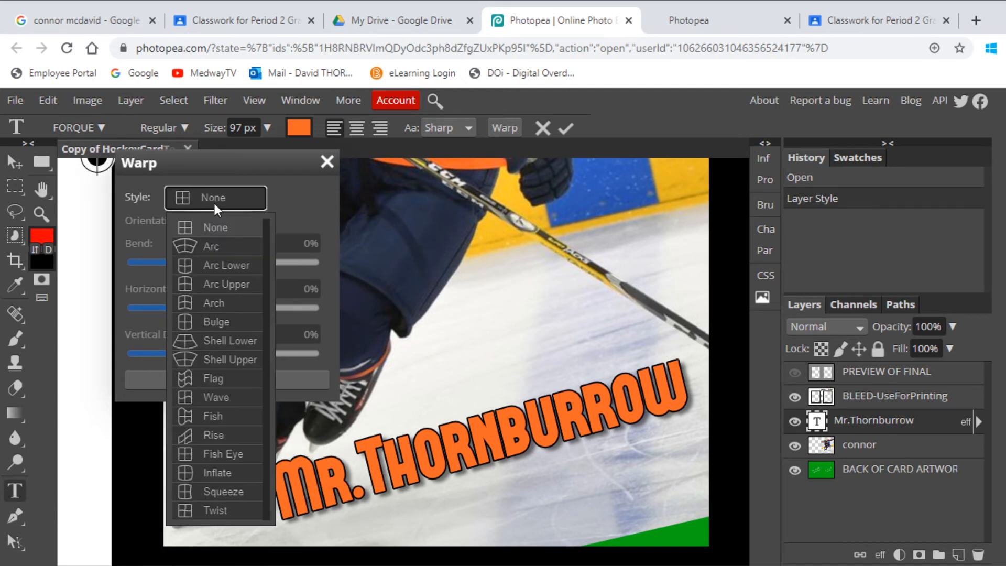
click(185, 249)
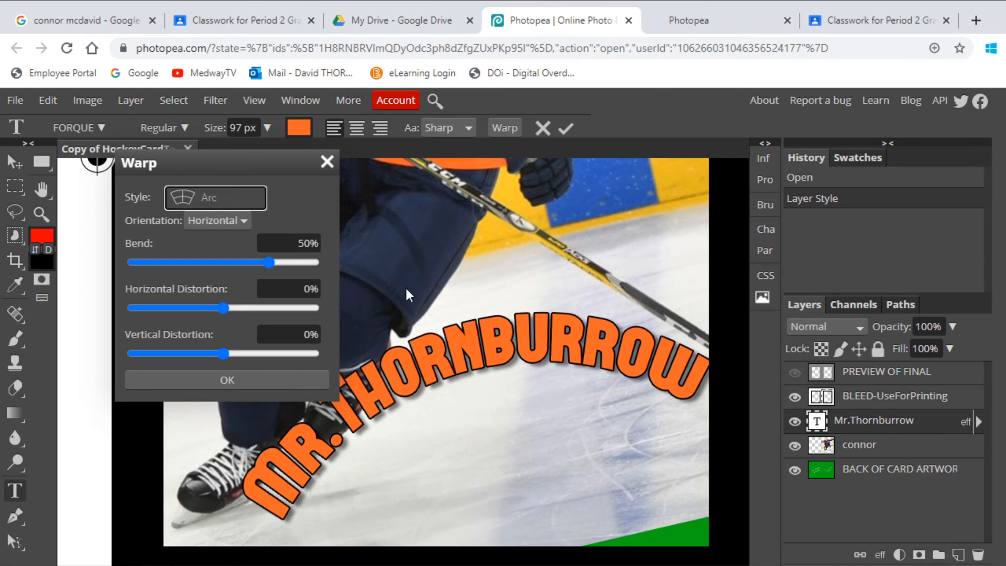
click(210, 200)
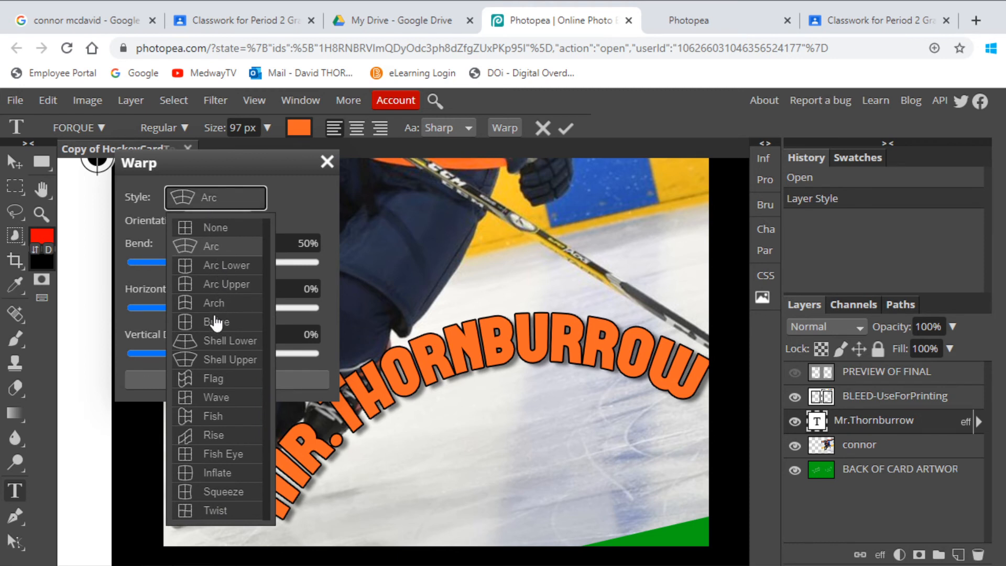
click(207, 342)
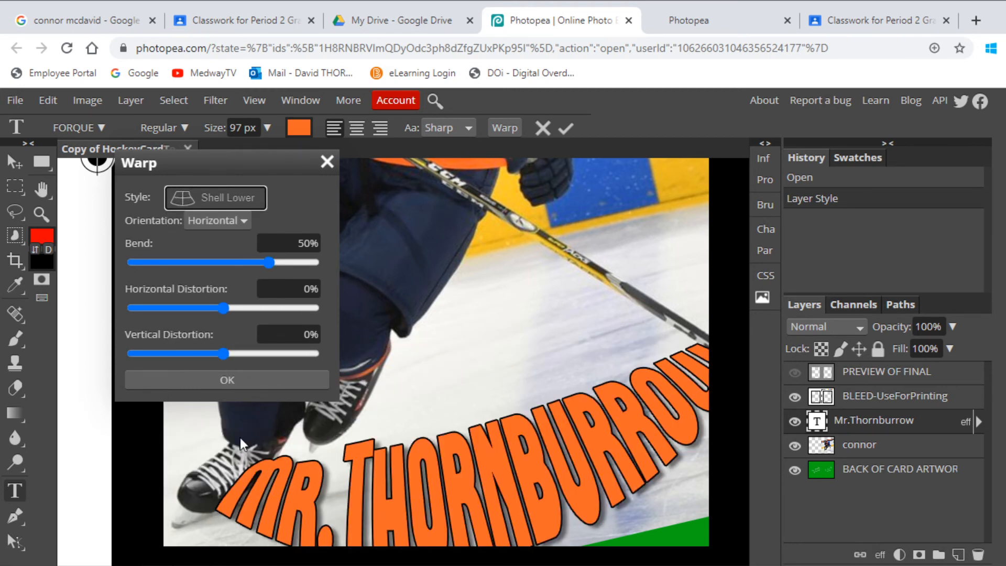
click(327, 163)
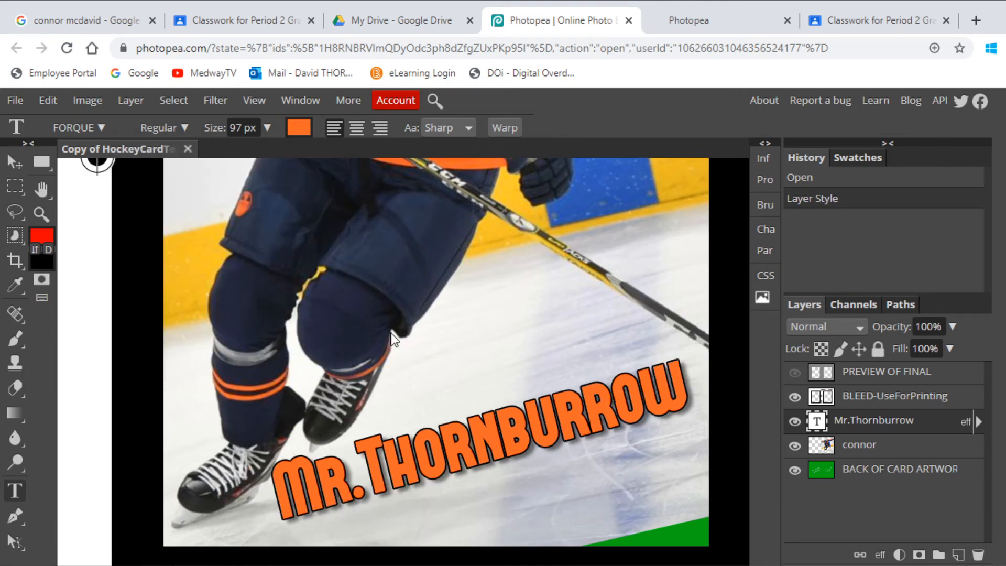
Step: Open the warp settings for the name text and try the Shell Lower style
scroll(414, 381, down, 2)
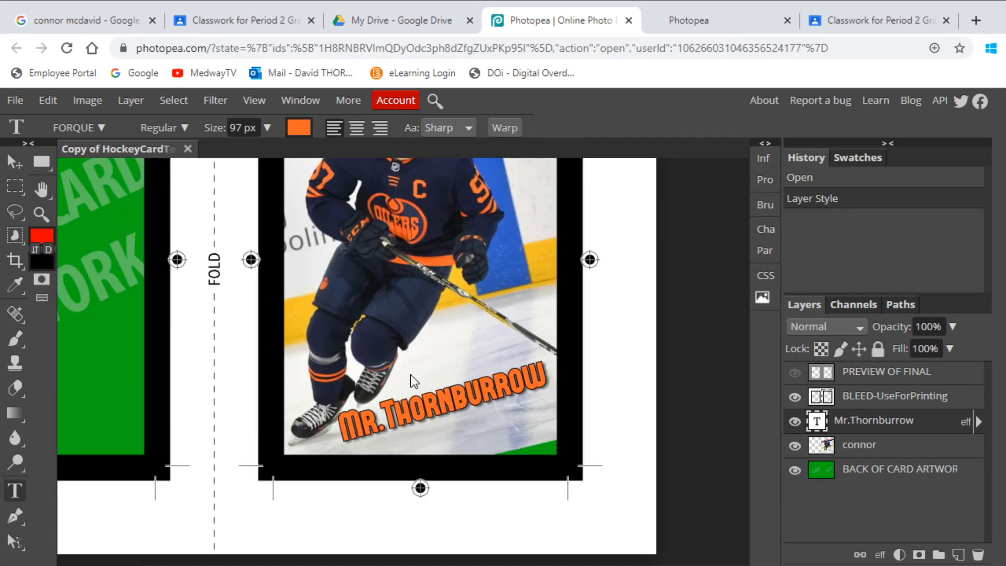
scroll(447, 314, up, 3)
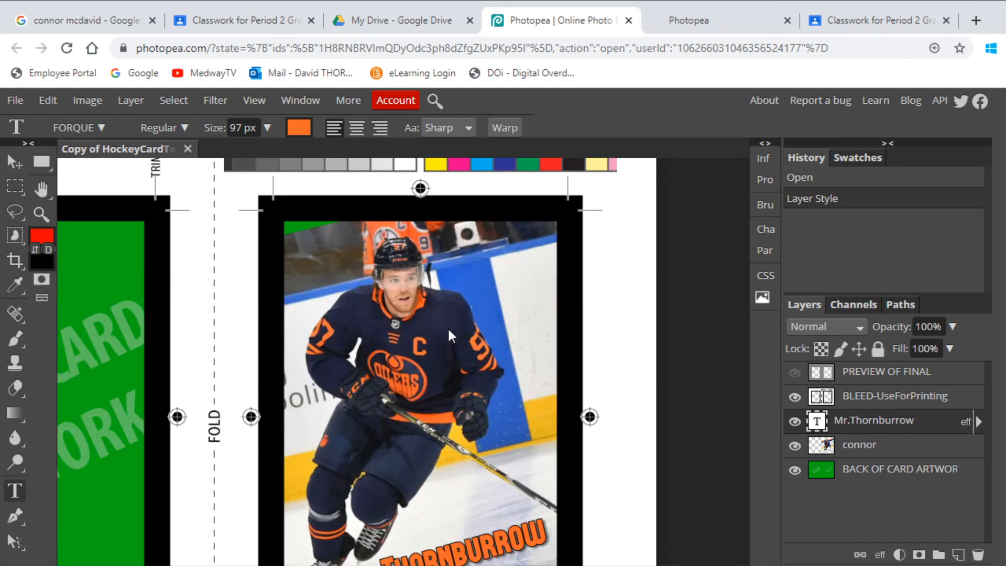
scroll(448, 335, down, 2)
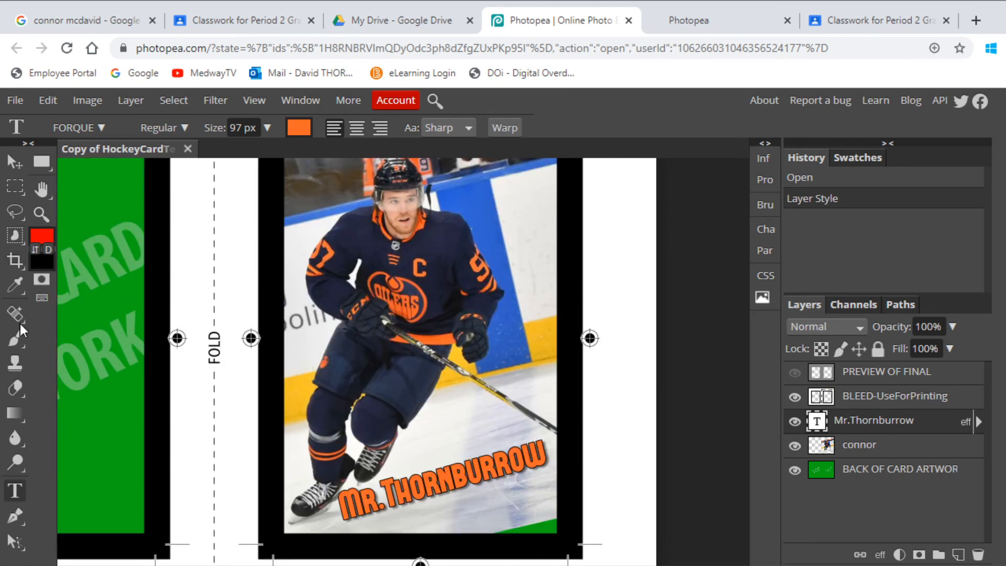
click(505, 128)
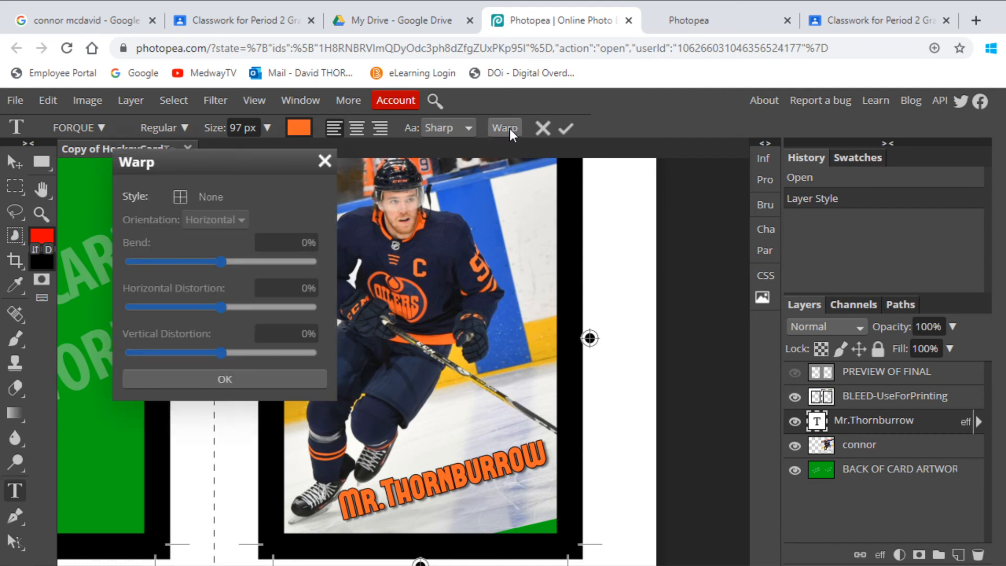
click(200, 197)
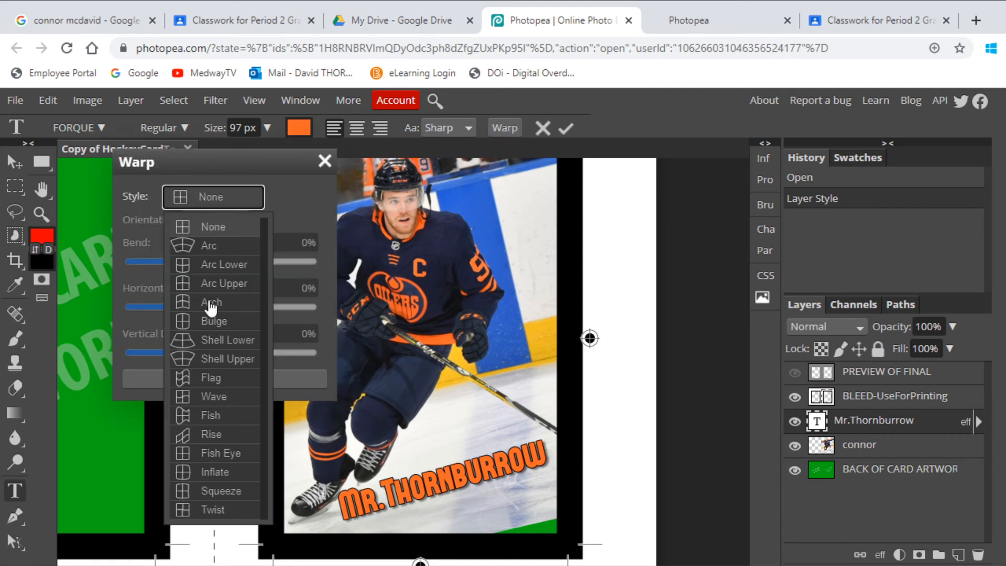
click(217, 340)
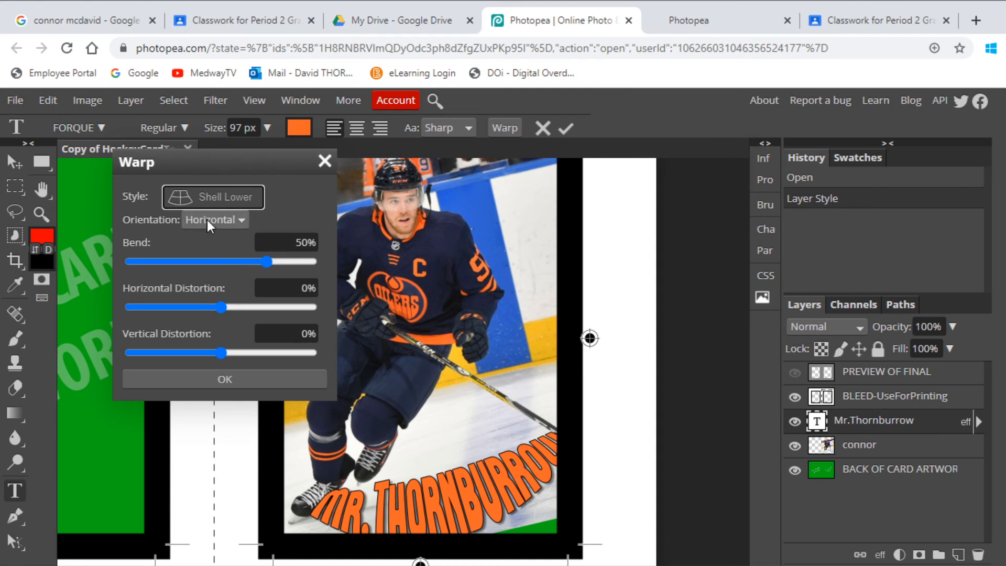
Step: Try the Flag warp style on the name text with 56% horizontal distortion, and set vertical distortion to -1%
click(217, 200)
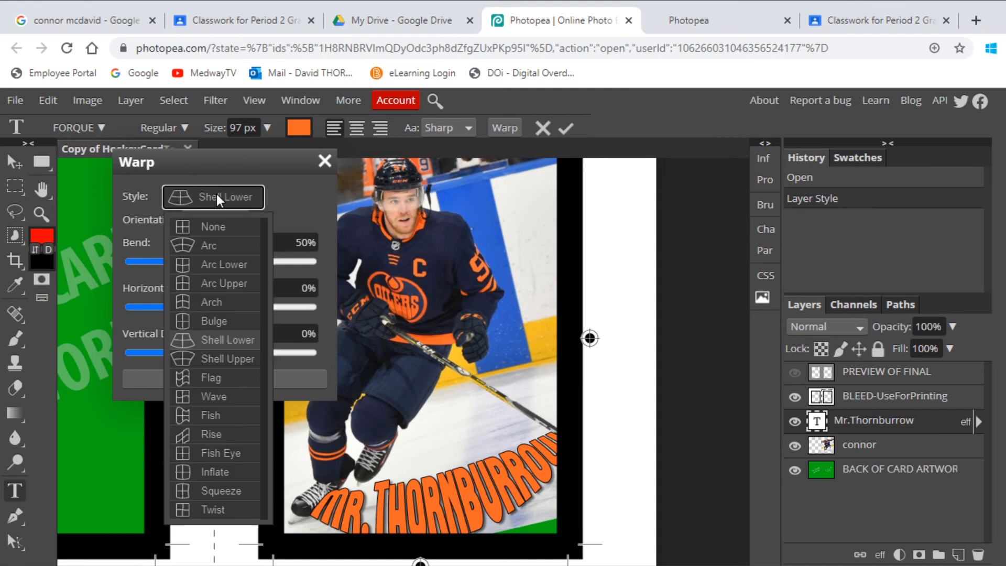
click(215, 379)
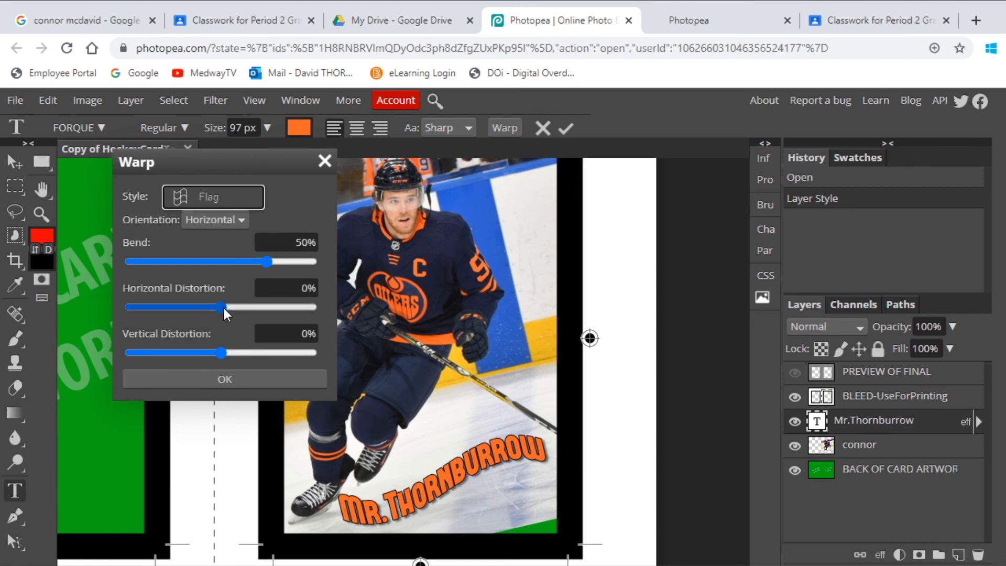
drag(219, 307, 271, 307)
mouse_move(224, 353)
mouse_down()
mouse_move(238, 351)
mouse_move(219, 356)
mouse_up()
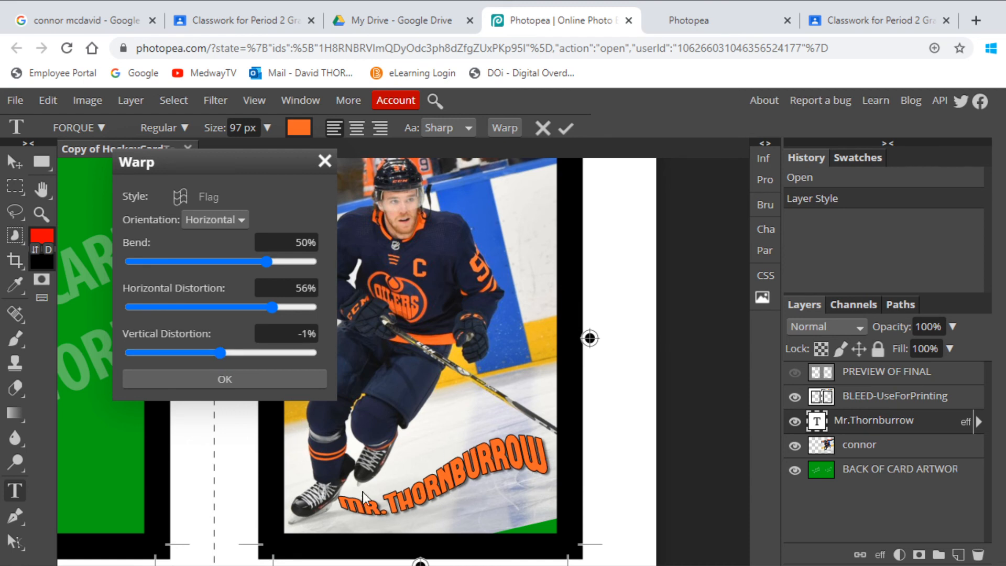
click(225, 221)
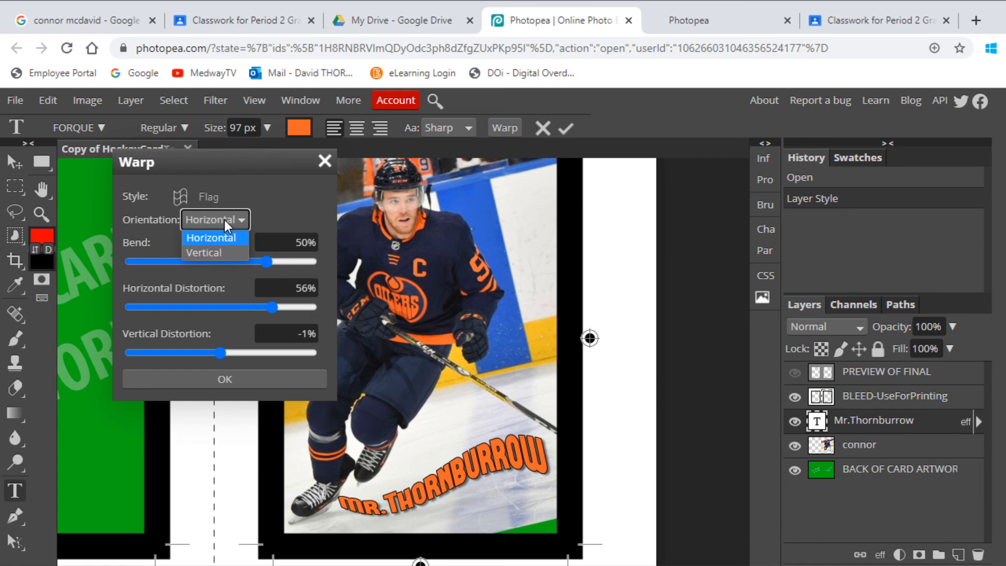
click(218, 220)
Step: Warp the name text with the Arch style at 22% bend and -5% horizontal distortion, and apply it
click(212, 193)
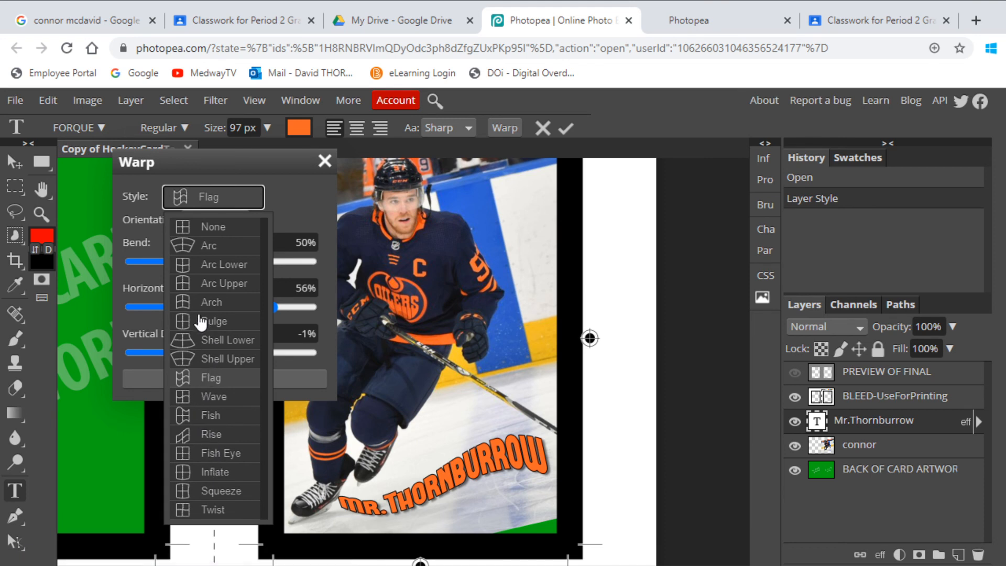
click(188, 303)
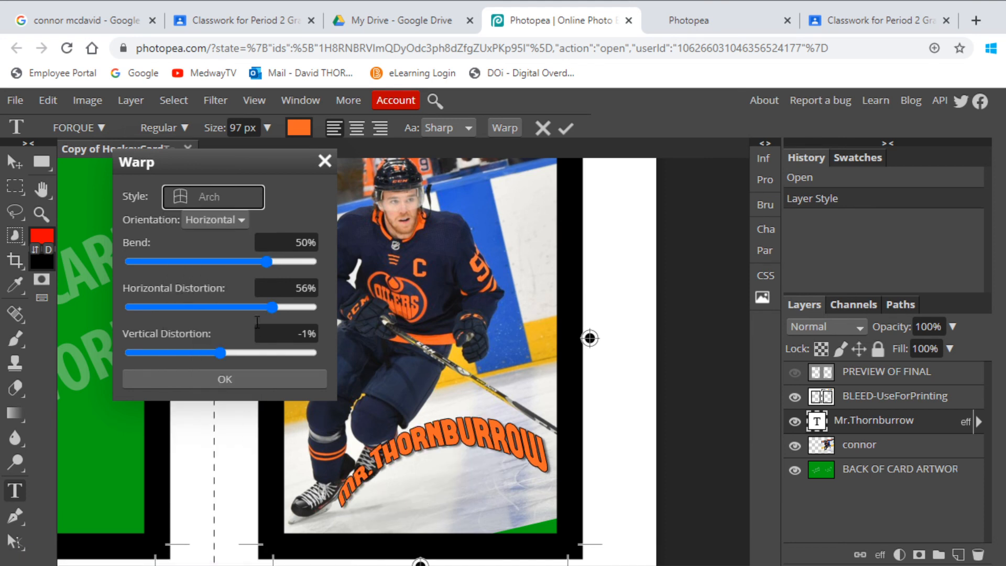
drag(250, 307, 217, 309)
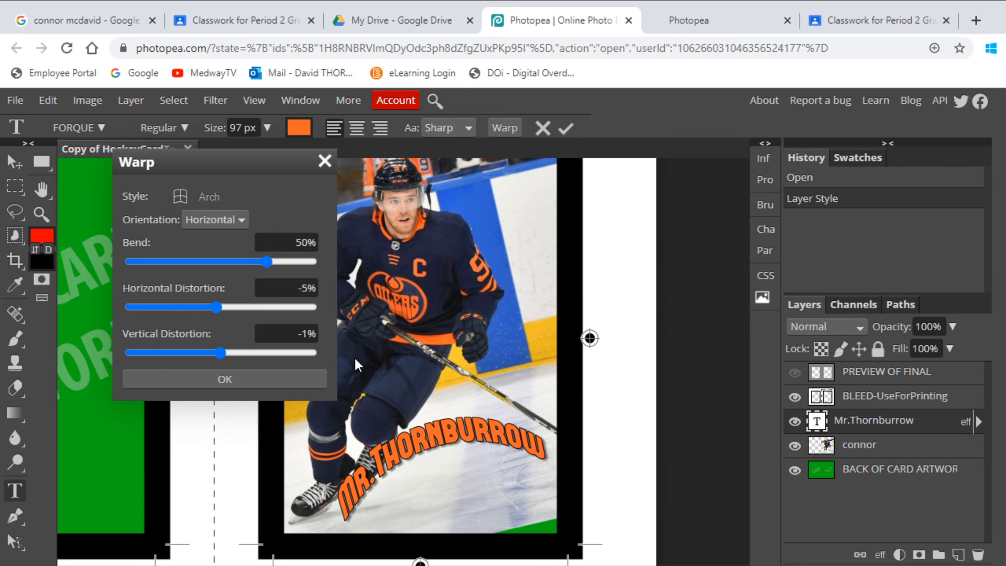
click(213, 222)
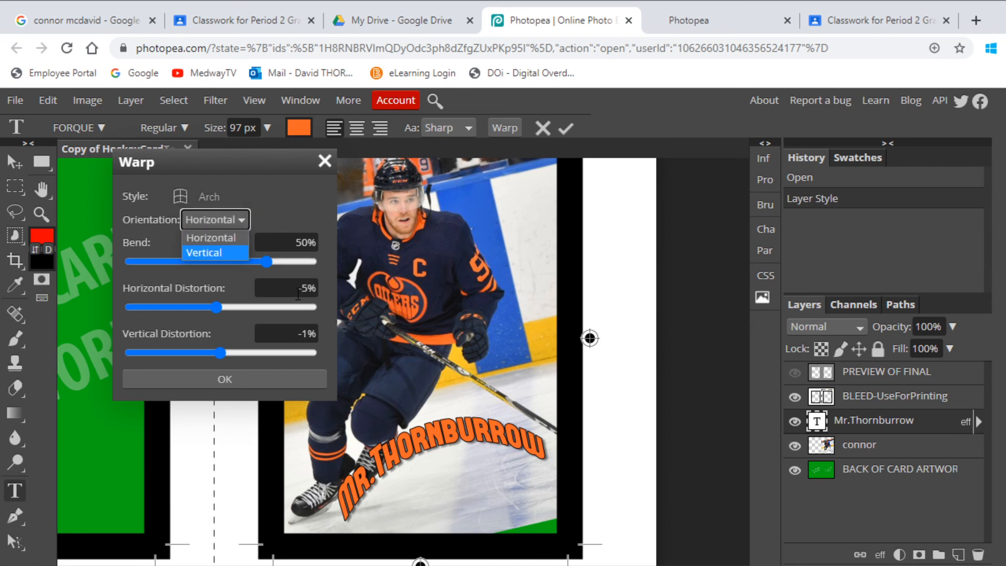
click(259, 263)
mouse_move(257, 263)
mouse_down()
mouse_move(234, 267)
mouse_move(240, 273)
mouse_up()
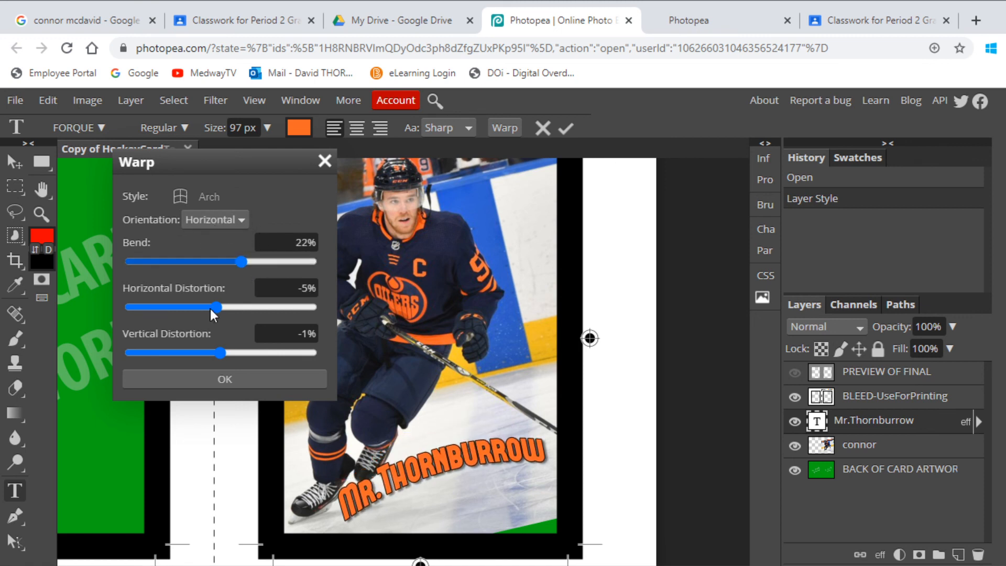
click(215, 379)
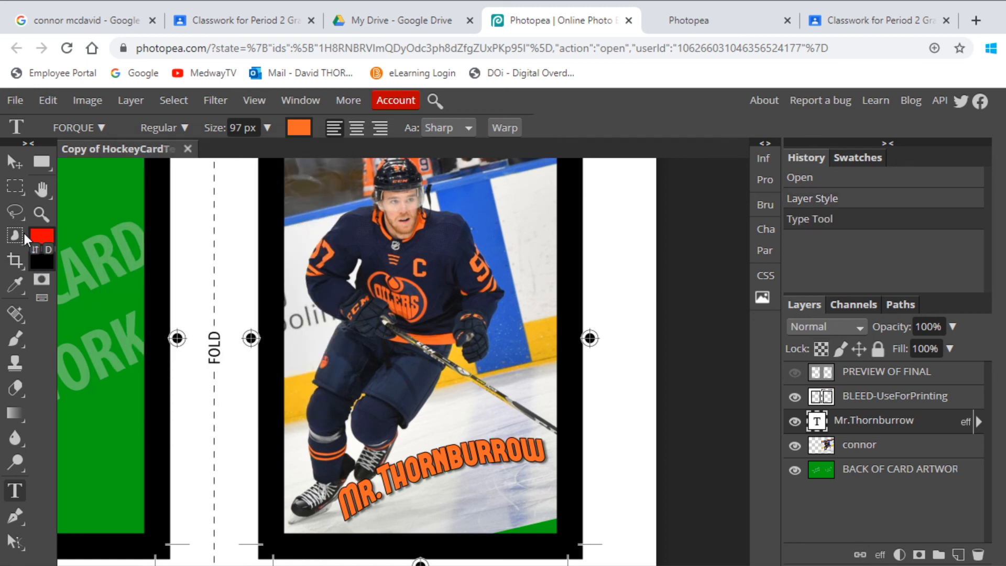
Step: Move the warped name text slightly left and up on the card, closer to the player's skates
click(8, 160)
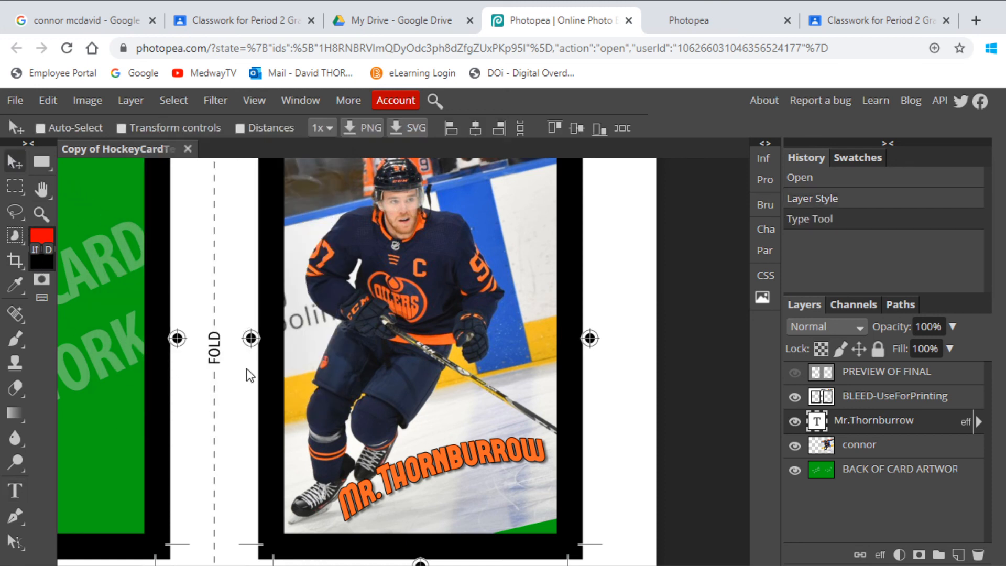
mouse_move(432, 477)
mouse_down()
mouse_move(406, 440)
mouse_move(414, 472)
mouse_up()
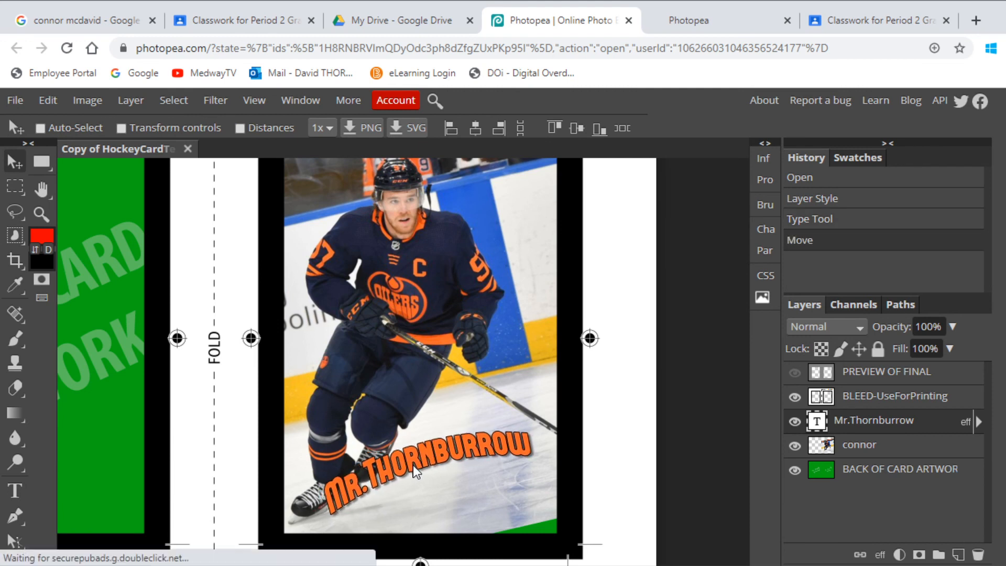